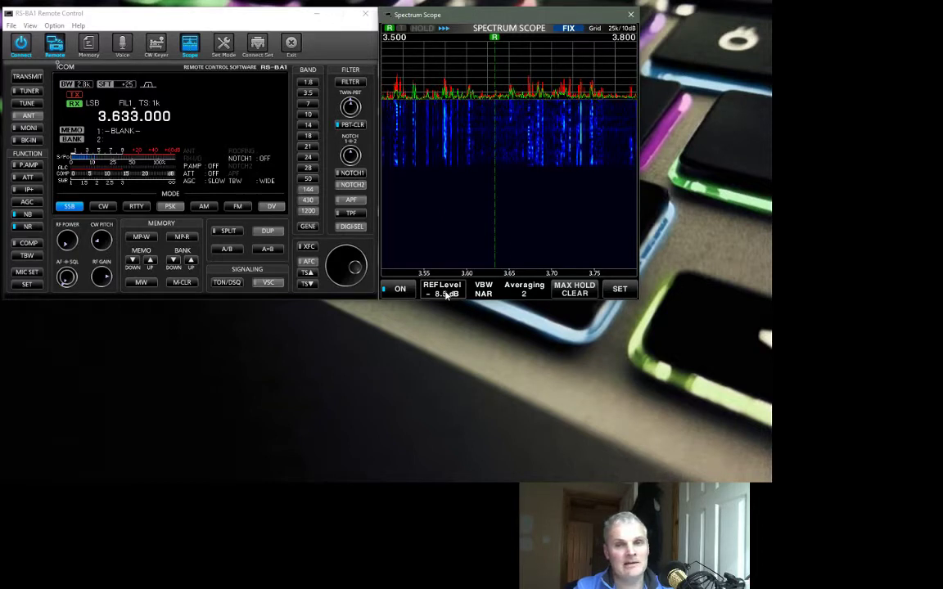
Raise the spectrum scope's reference level to 0.0 dB and return it to -8.5 dB.
click(446, 294)
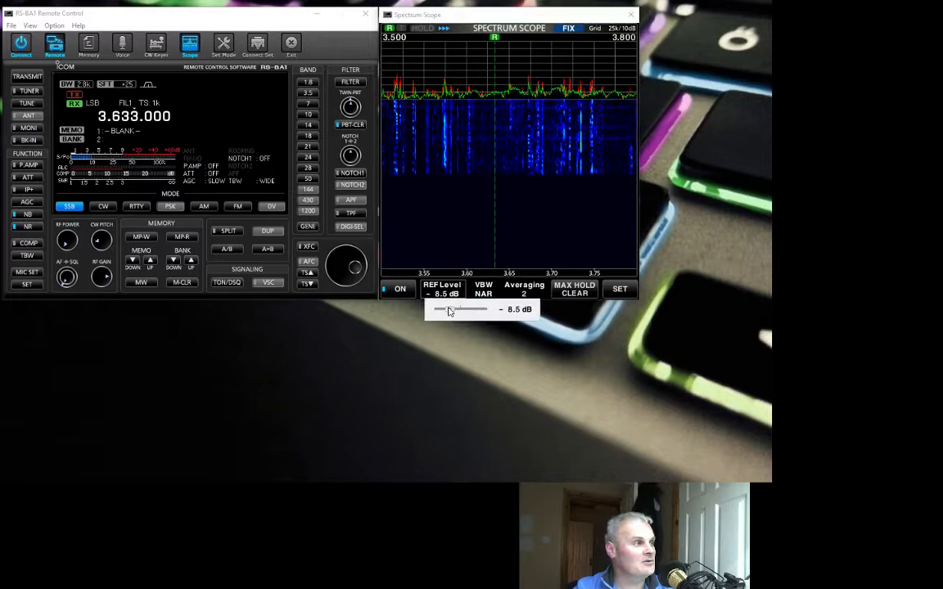
drag(449, 312, 460, 312)
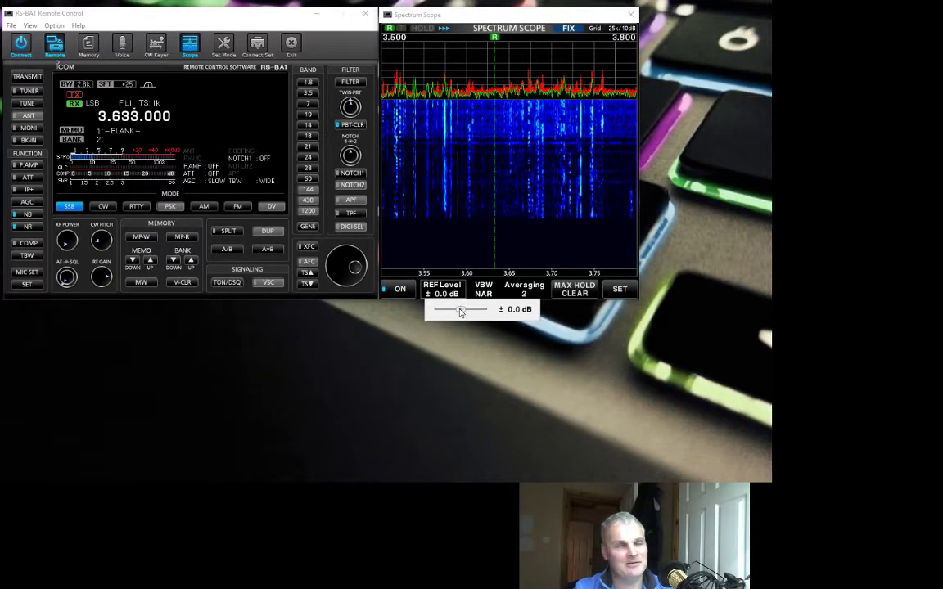
scroll(460, 312, down, 7)
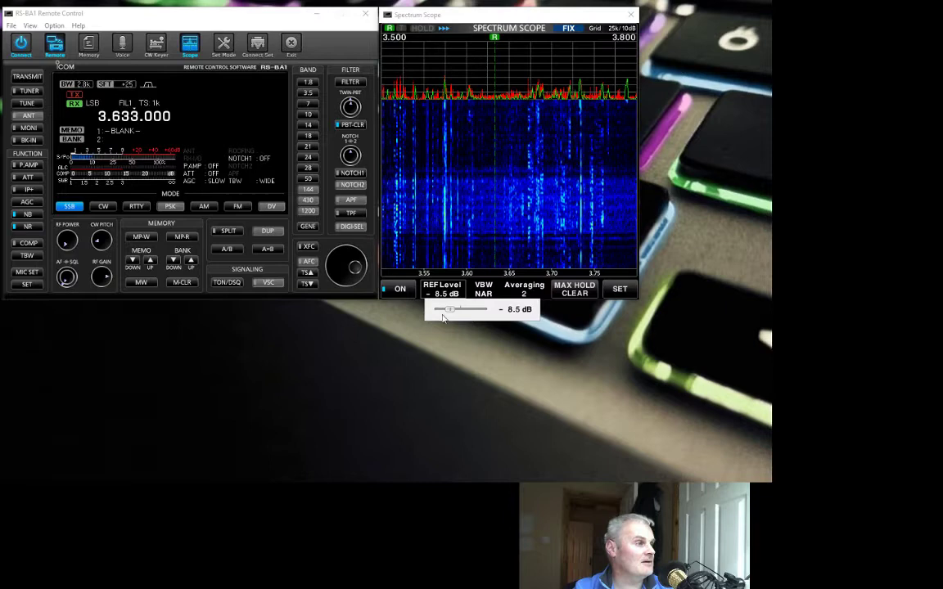
Sweep the scope's reference level down to -16.5 dB and up to +17.5 dB, and restore it to -8.5 dB.
scroll(450, 319, down, 5)
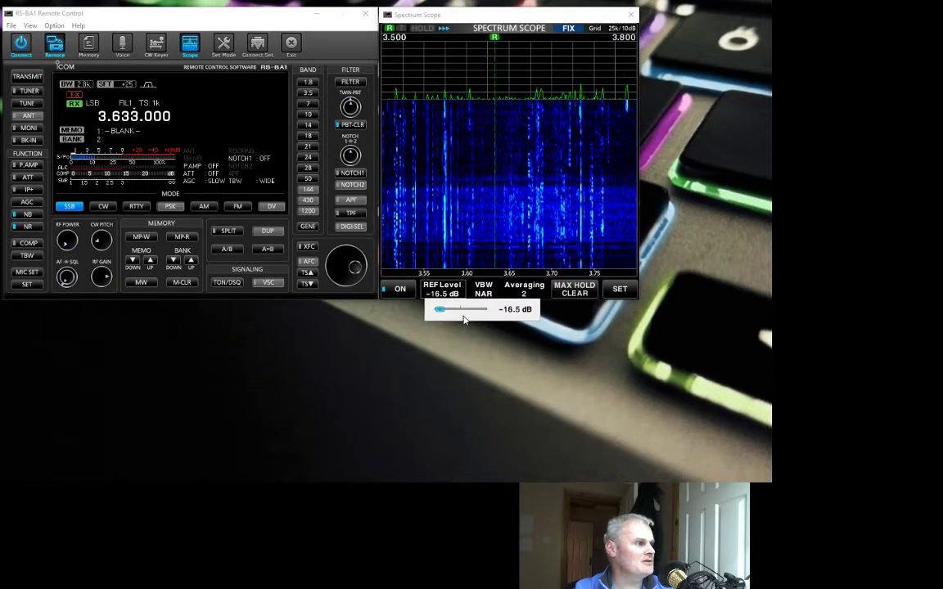
scroll(463, 319, down, 4)
scroll(448, 318, up, 14)
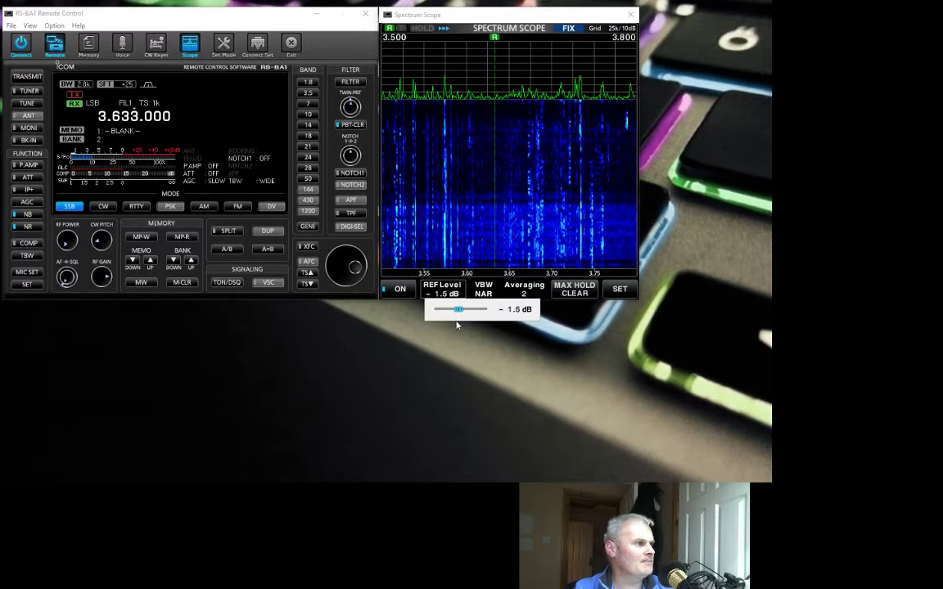
scroll(457, 324, up, 14)
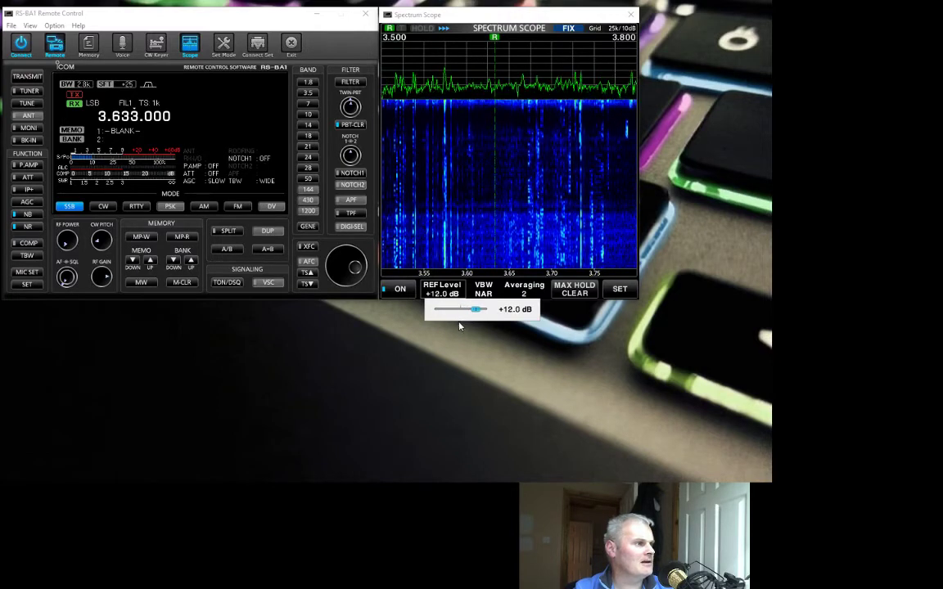
scroll(460, 327, up, 6)
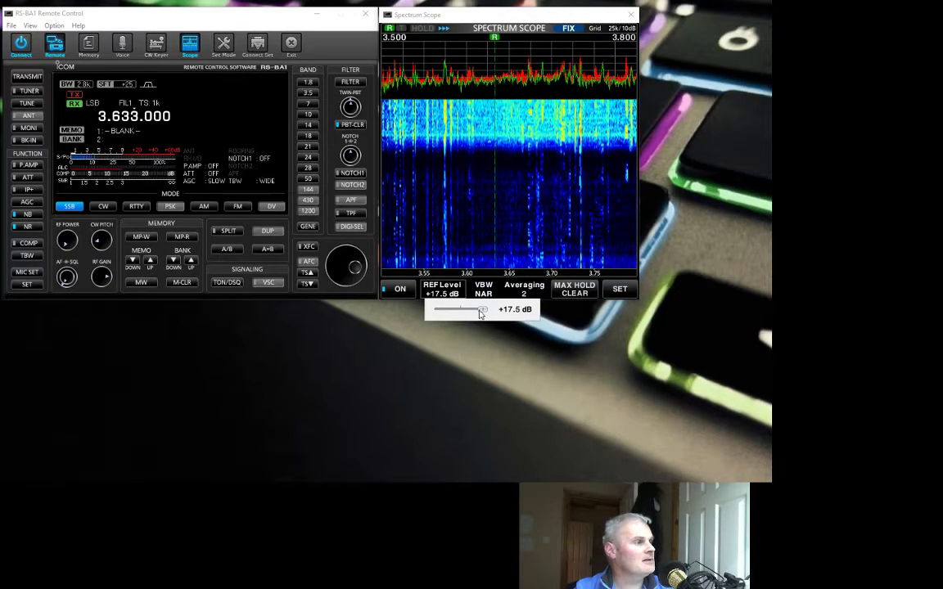
drag(481, 313, 452, 320)
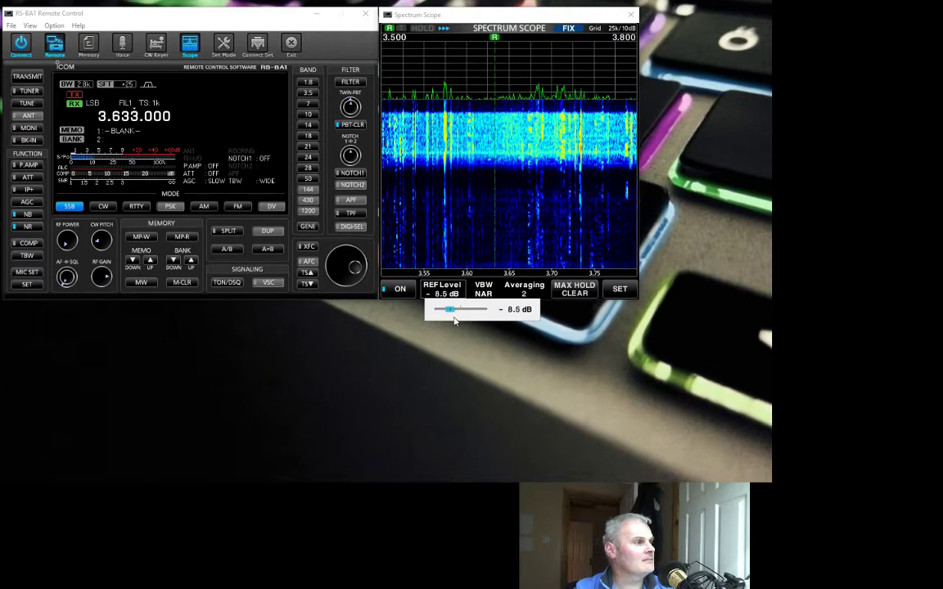
click(457, 319)
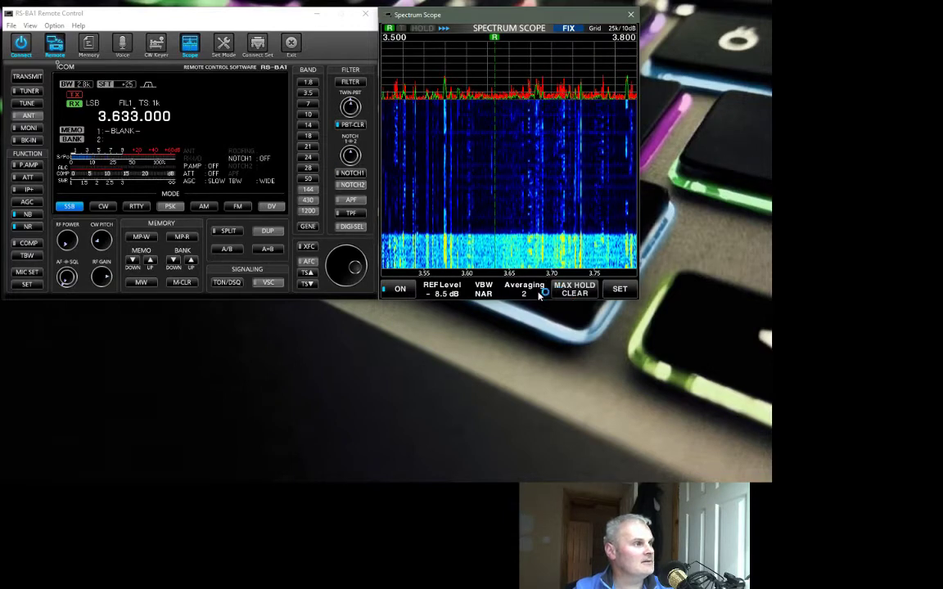
Switch the scope's video bandwidth (VBW) to WIDE and back to NAR.
click(484, 291)
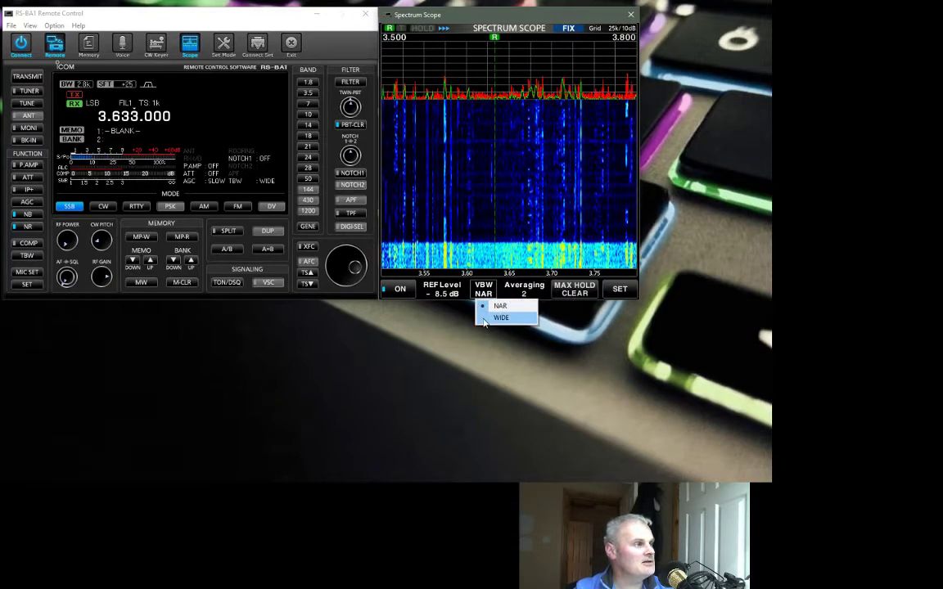
click(484, 319)
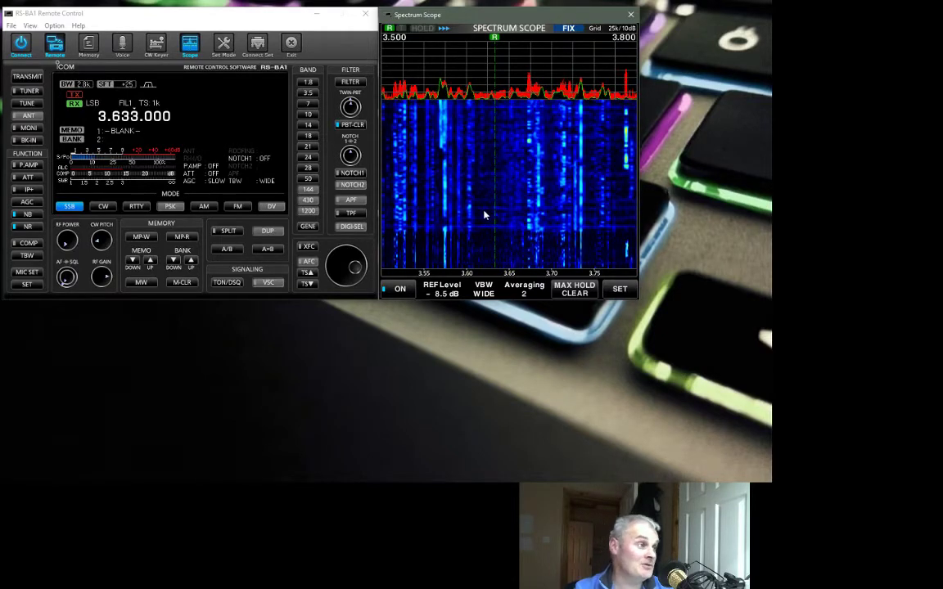
click(483, 290)
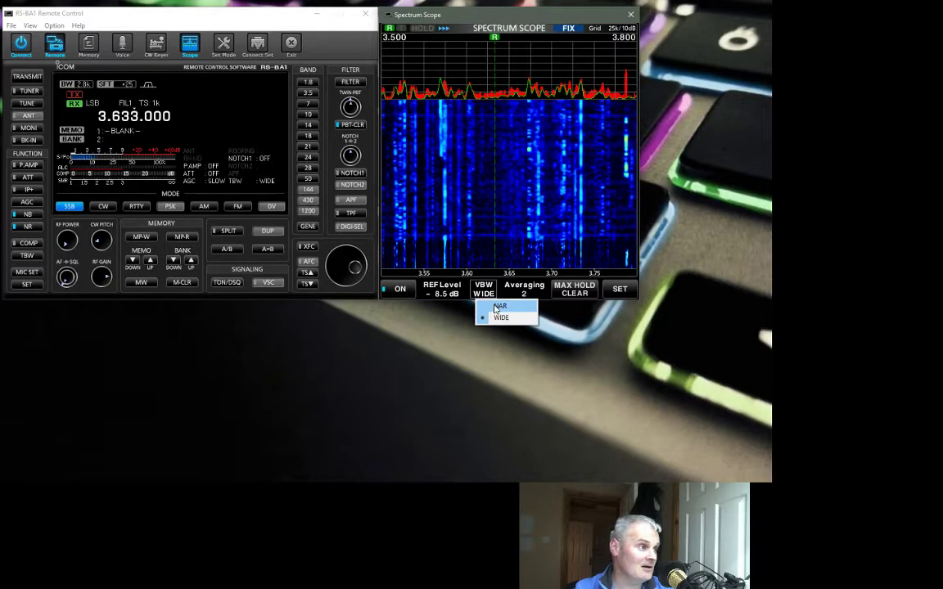
click(496, 307)
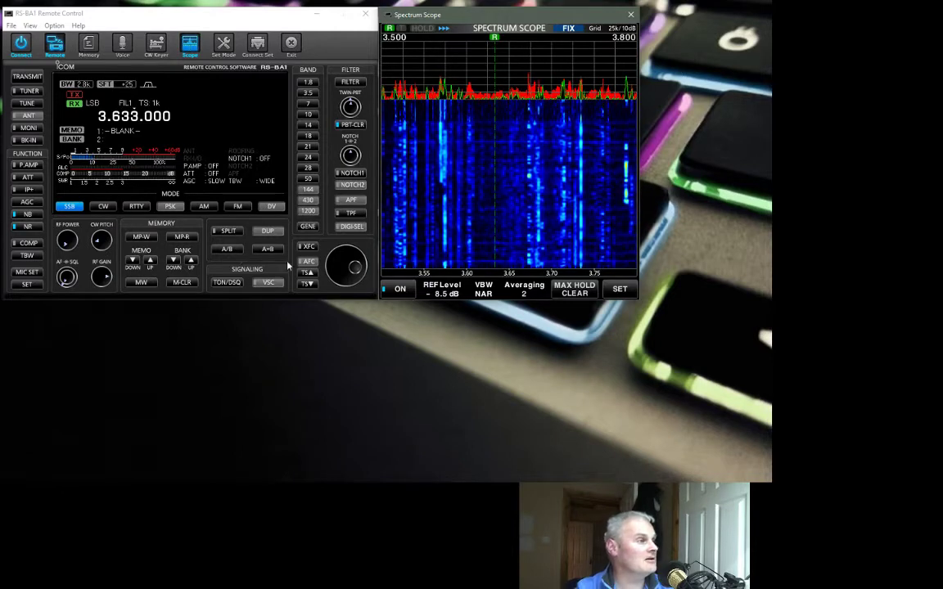
Set the scope's Averaging to 4 and return it to 2.
click(523, 289)
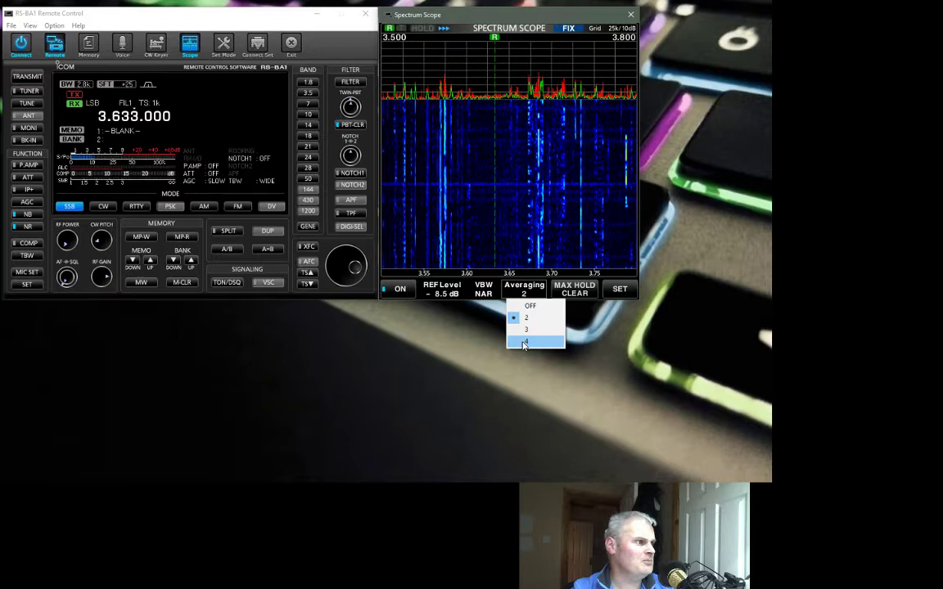
click(524, 342)
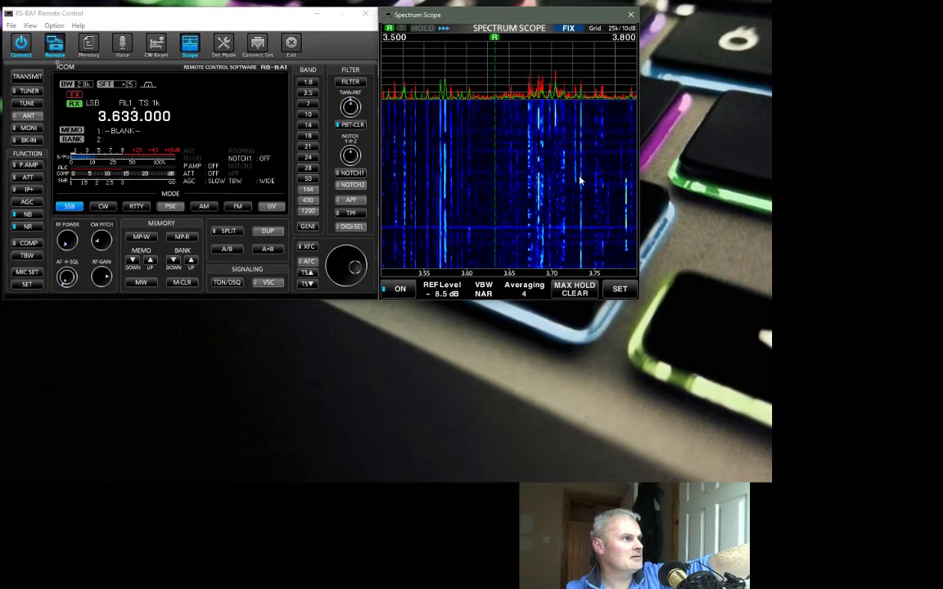
click(524, 289)
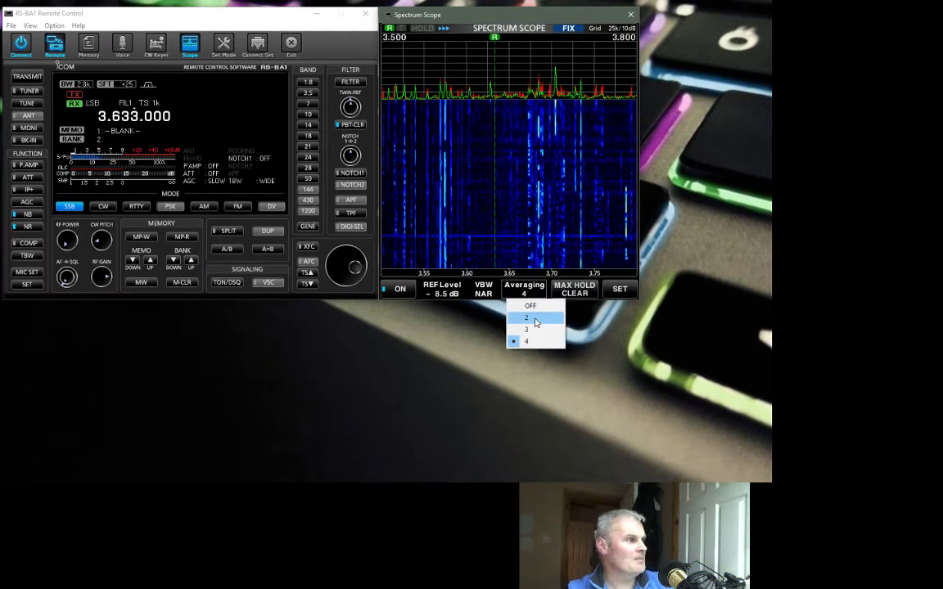
click(532, 317)
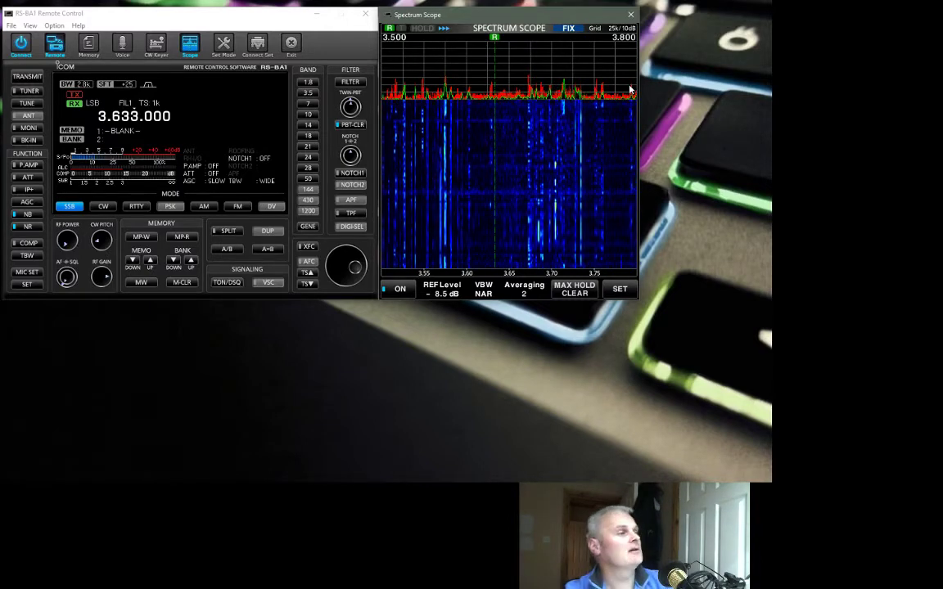
Clear the Max Hold peaks on the spectrum scope several times.
click(576, 291)
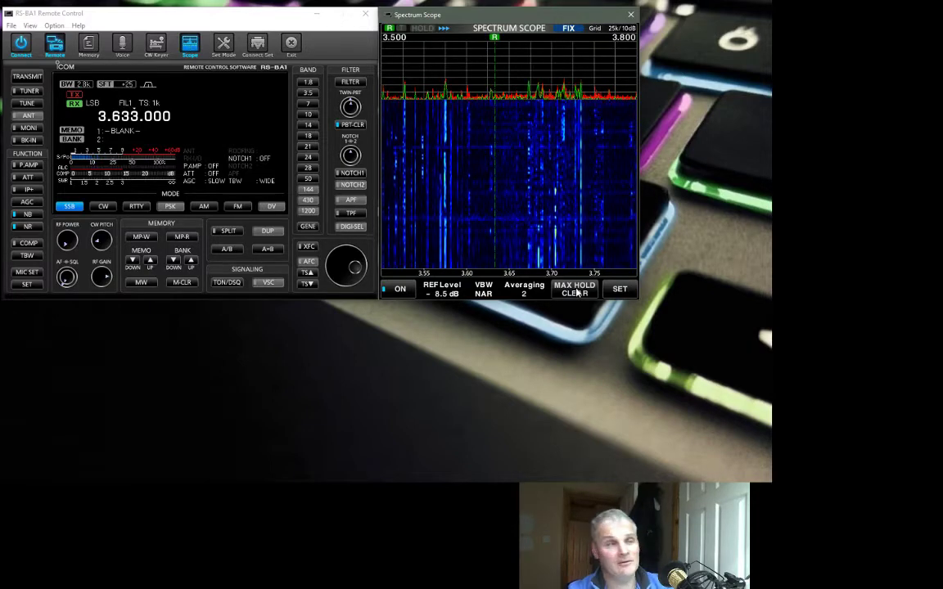
click(577, 292)
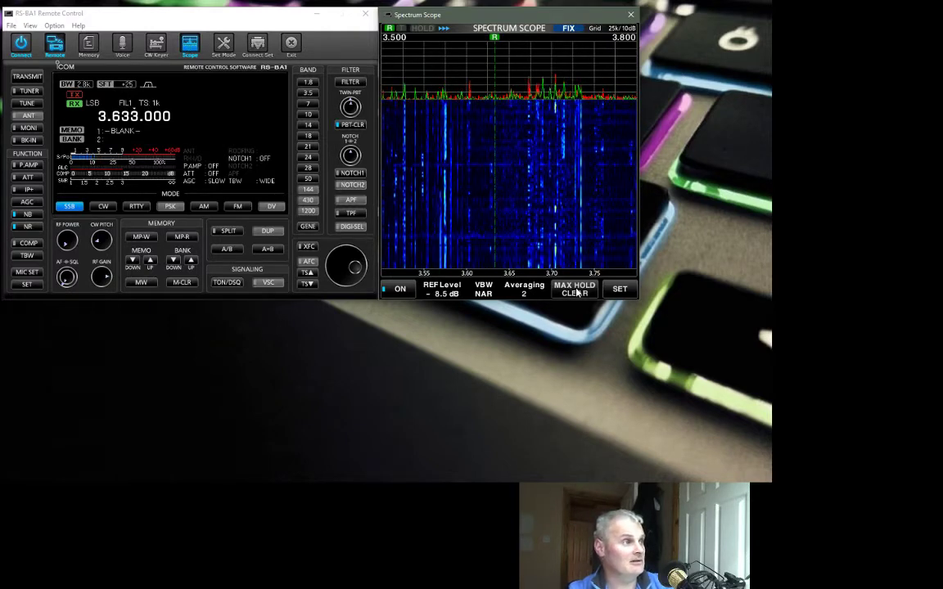
click(577, 292)
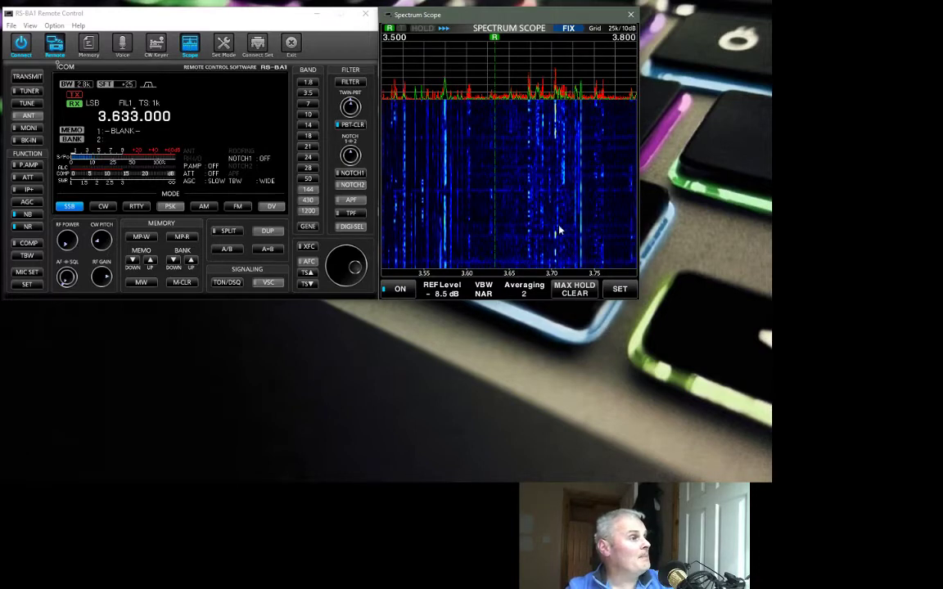
Open the Spectrum Scope settings, move the dialog clear of the scope to view the fixed edges, and close it.
click(615, 289)
drag(196, 124, 272, 104)
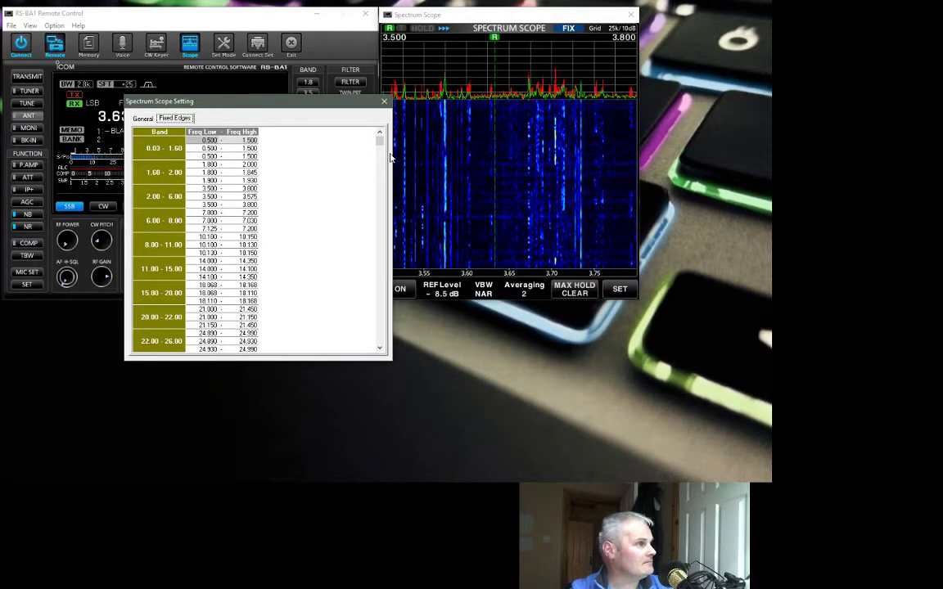
drag(322, 103, 288, 142)
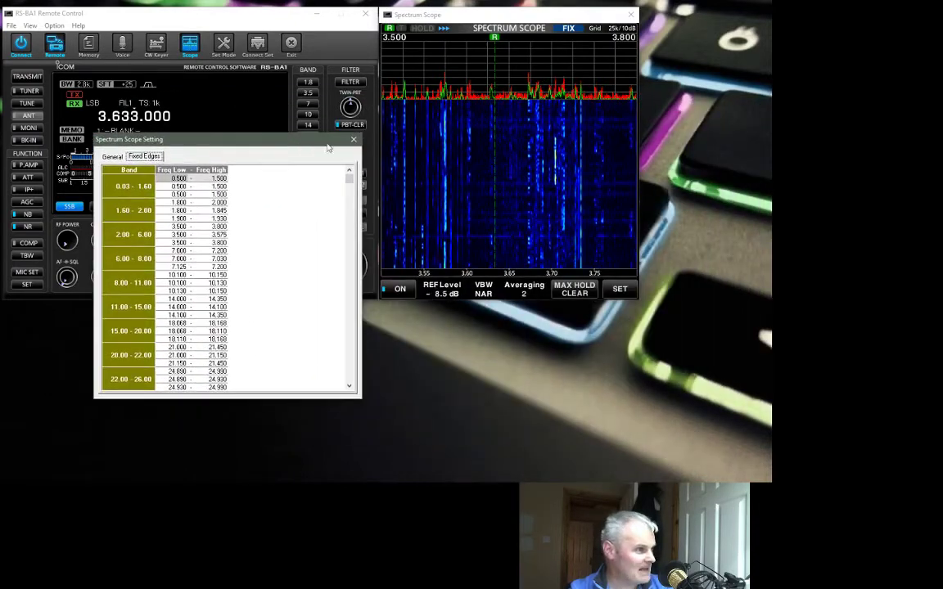
click(616, 293)
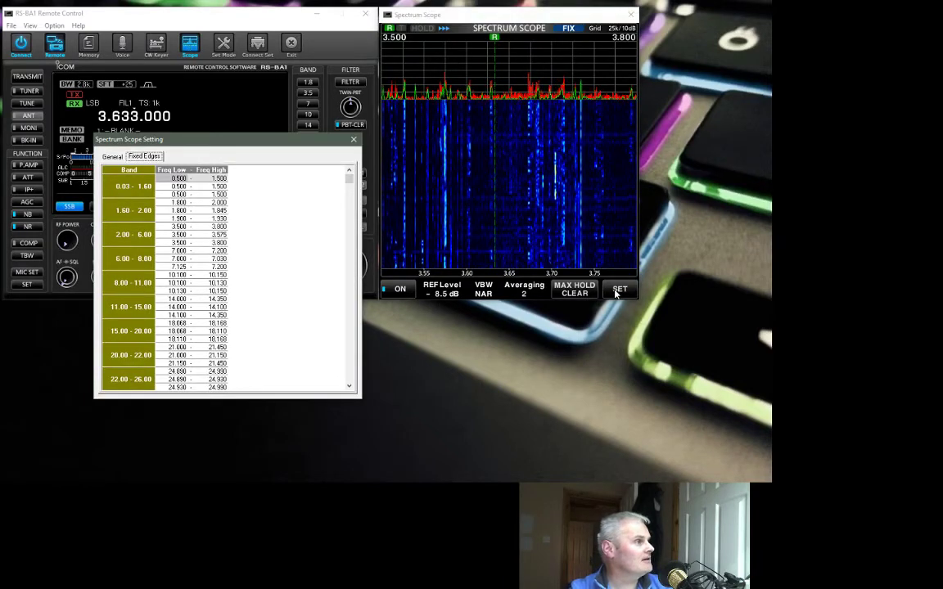
click(354, 139)
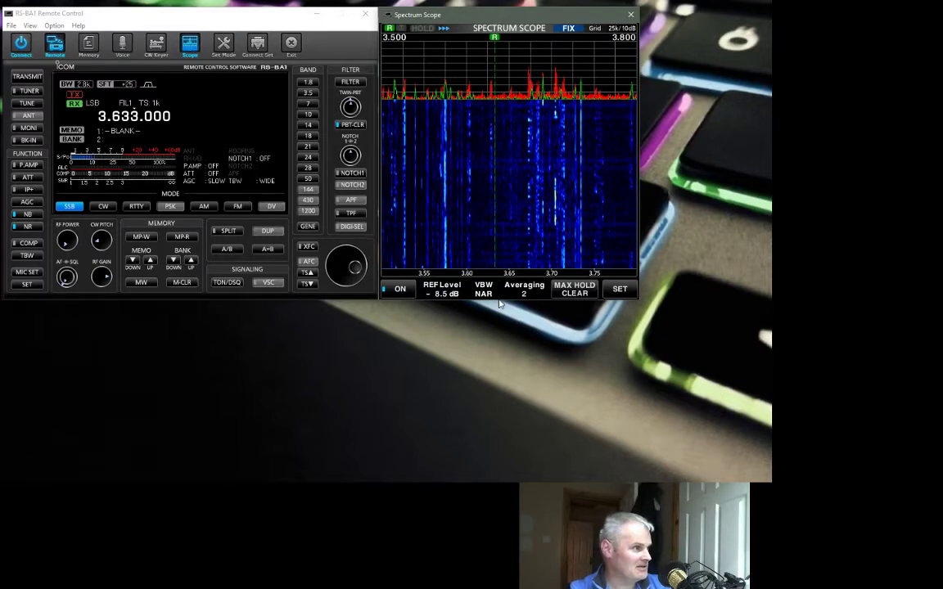
Stretch the Spectrum Scope window taller and shrink it back, and move it away from the main window and back beside it.
drag(496, 299, 493, 483)
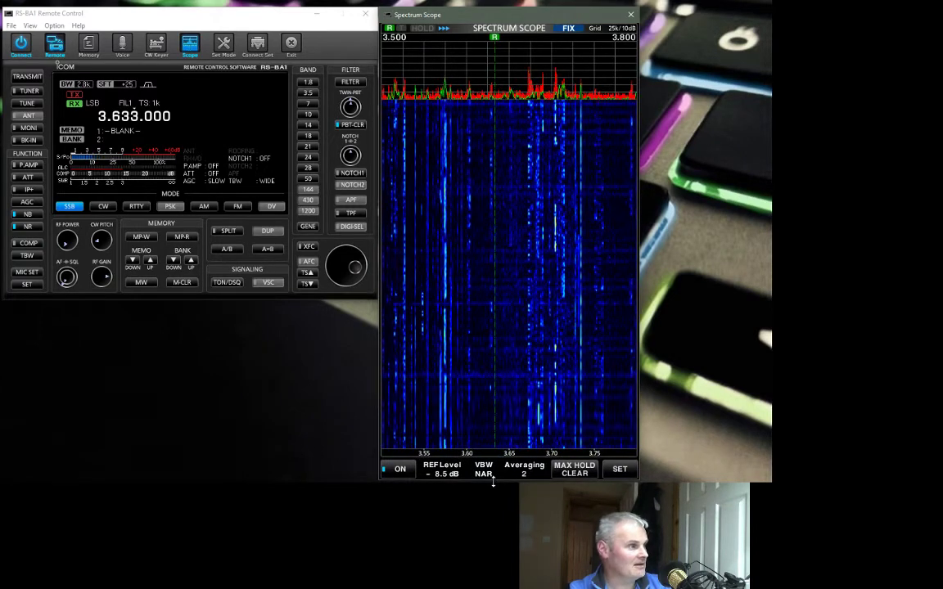
drag(493, 483, 506, 300)
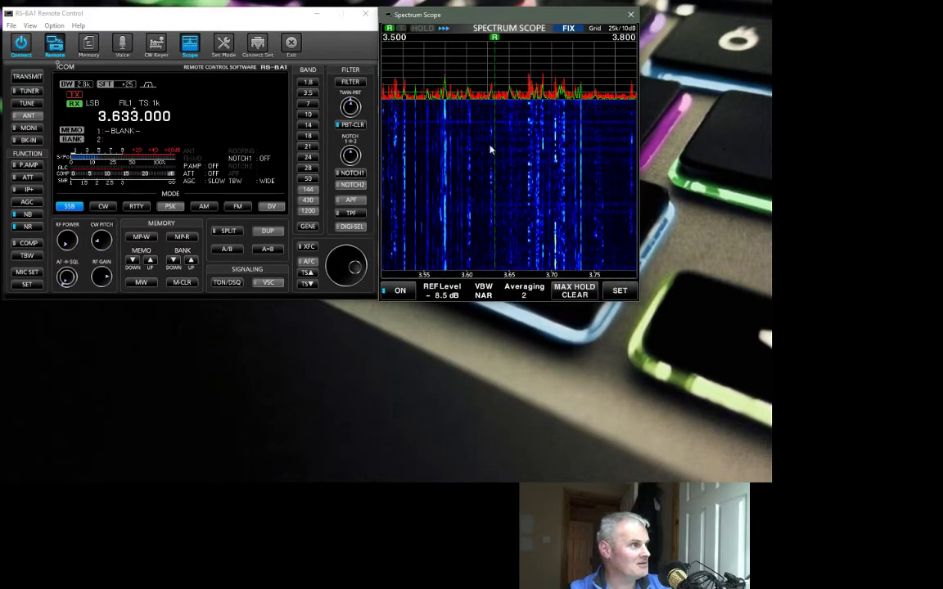
drag(491, 14, 621, 45)
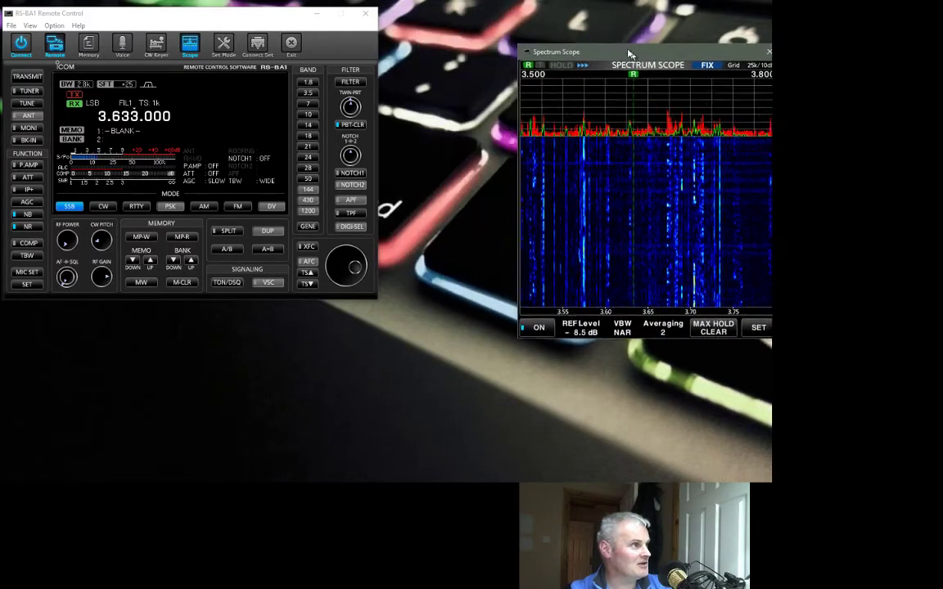
click(374, 89)
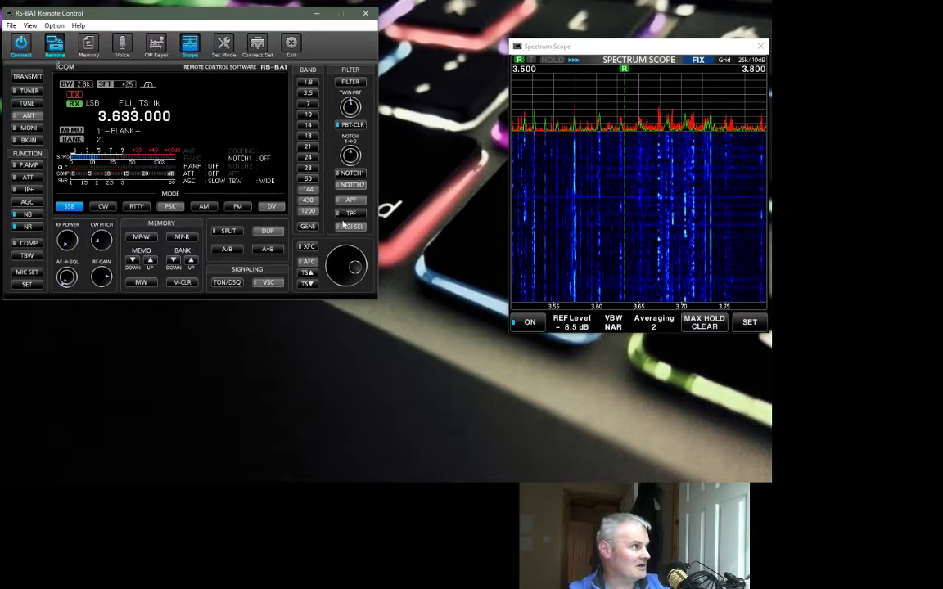
drag(612, 52, 482, 20)
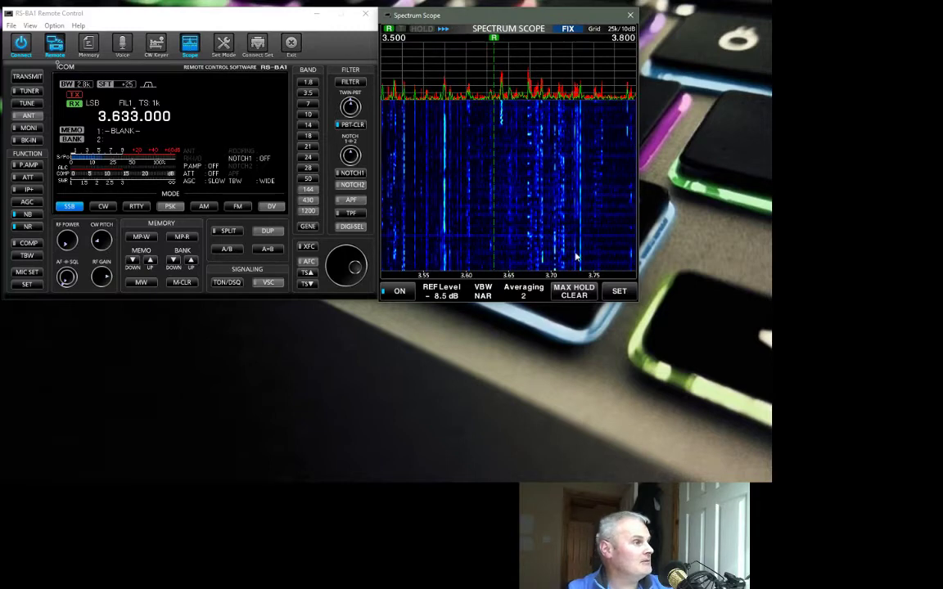
Open the general Spectrum Scope settings and set Max Hold to ON.
click(621, 291)
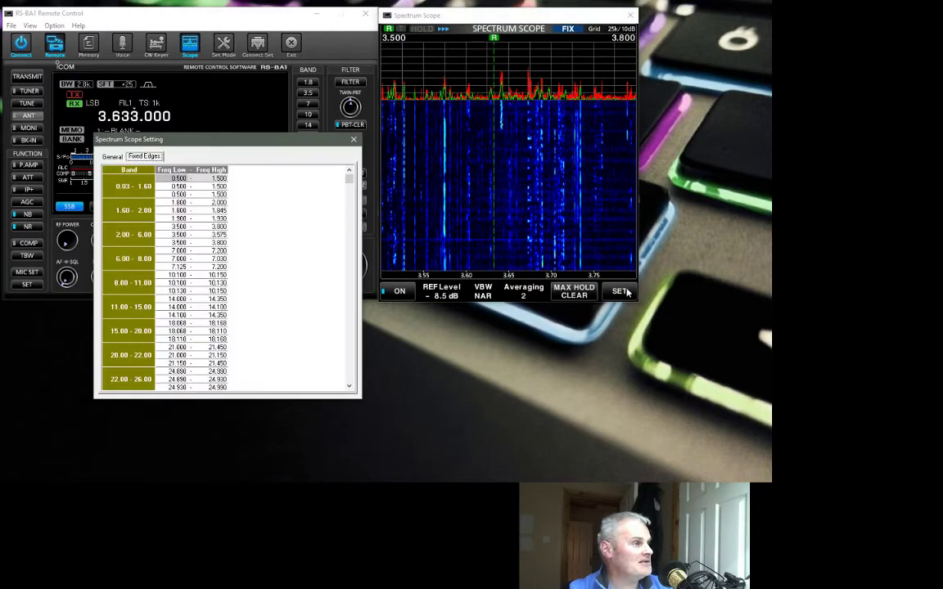
click(113, 157)
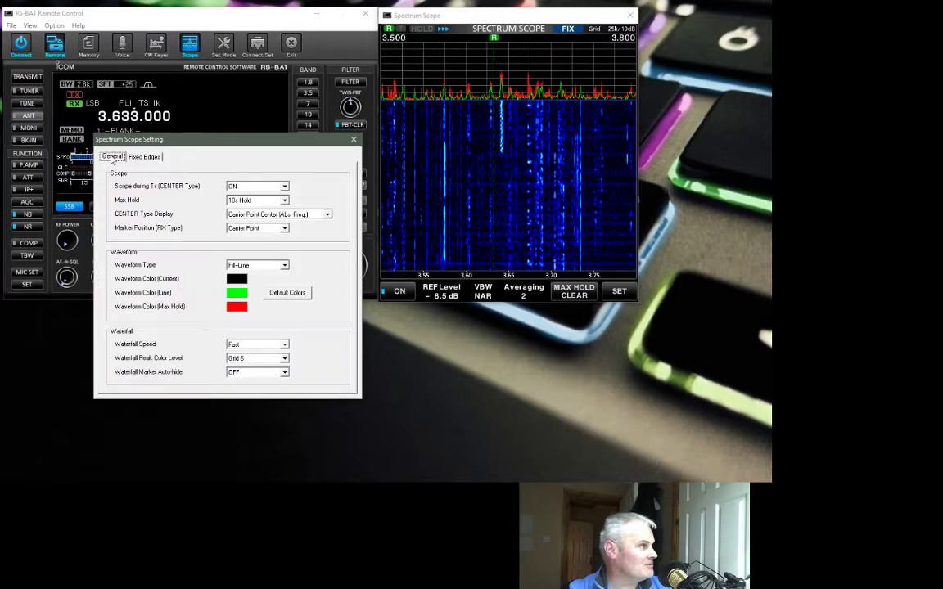
click(284, 201)
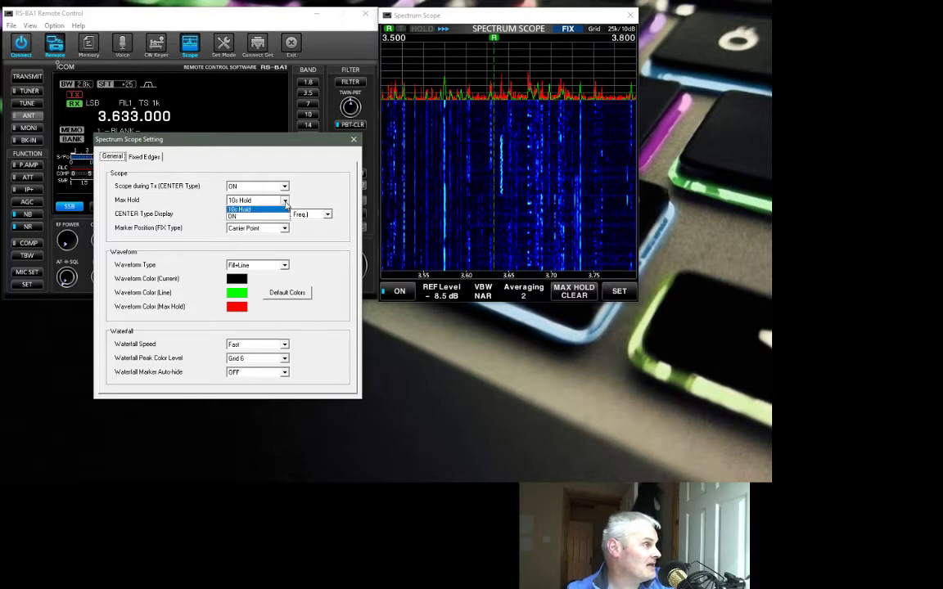
click(271, 224)
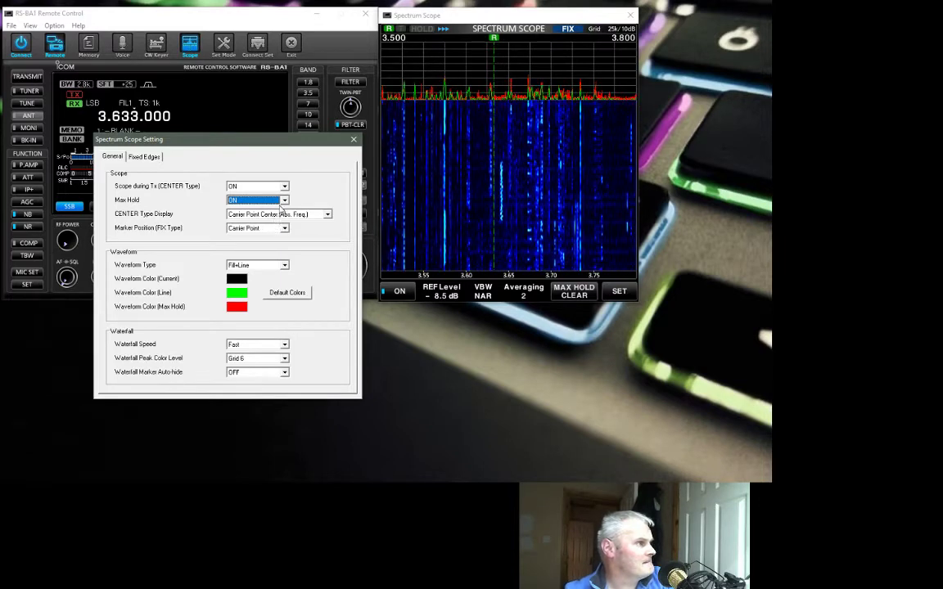
Switch Max Hold to OFF and set it back to 10s Hold.
click(283, 200)
click(278, 214)
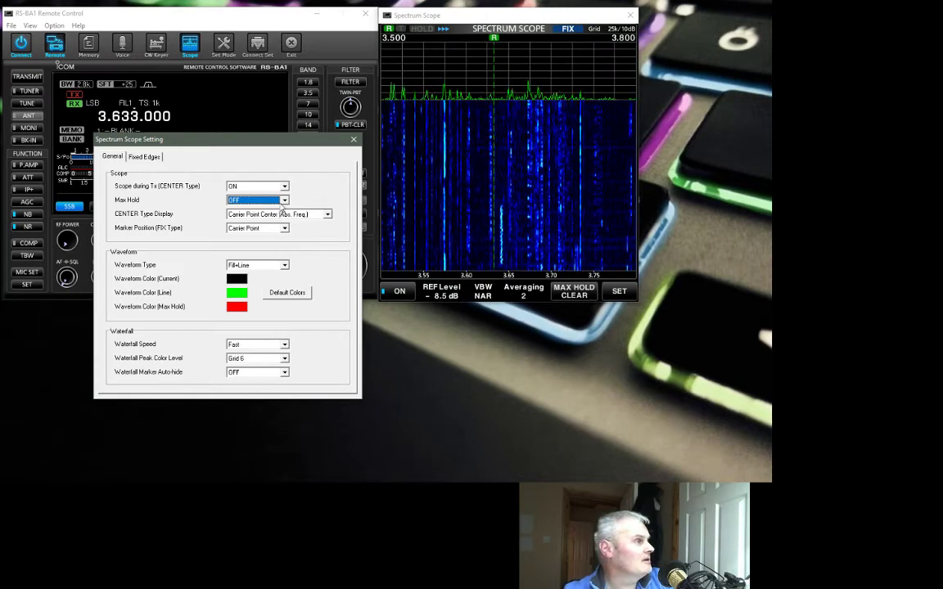
click(282, 201)
click(278, 221)
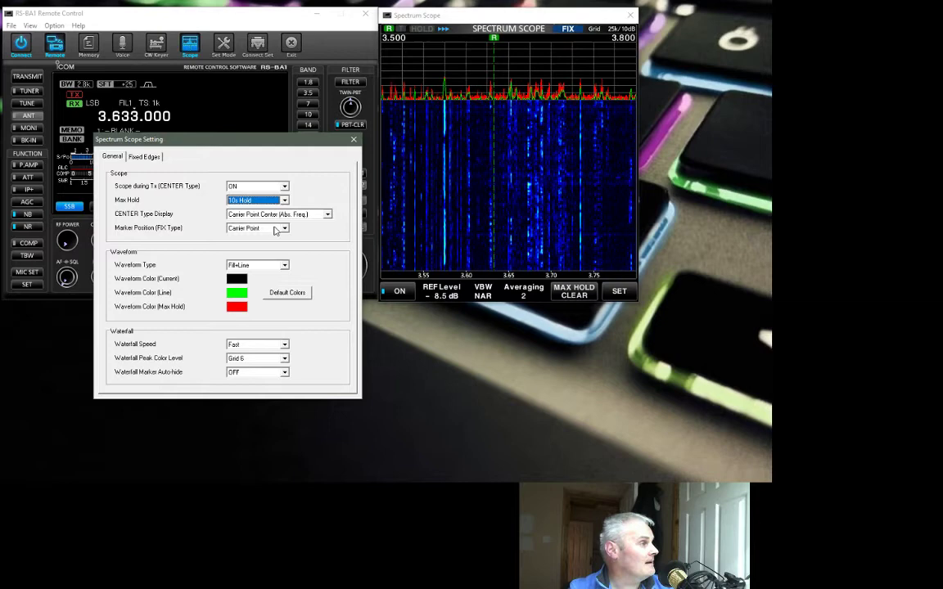
Check the CENTER Type Display choices, then switch the waveform type to Fill and back to Fill+Line.
click(327, 215)
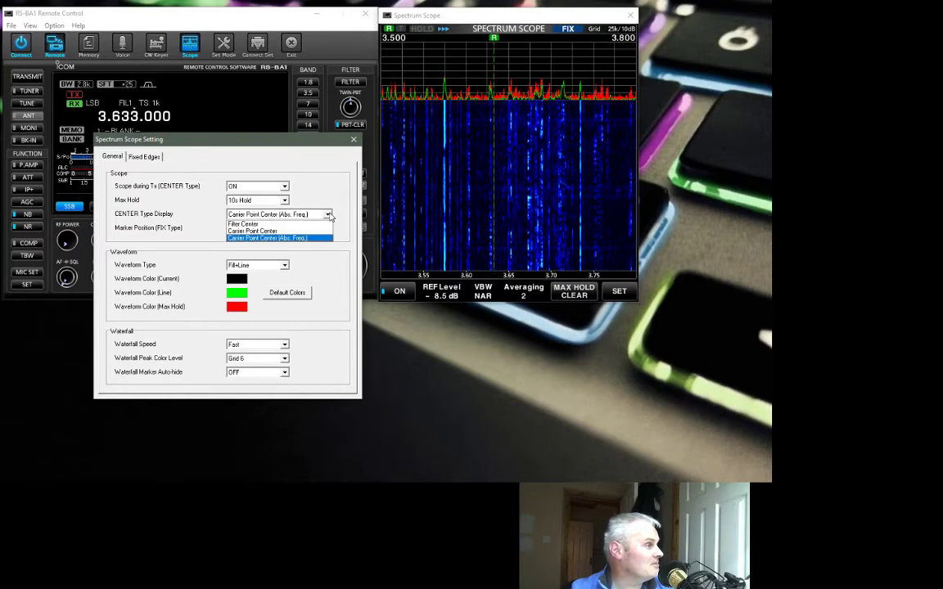
click(309, 271)
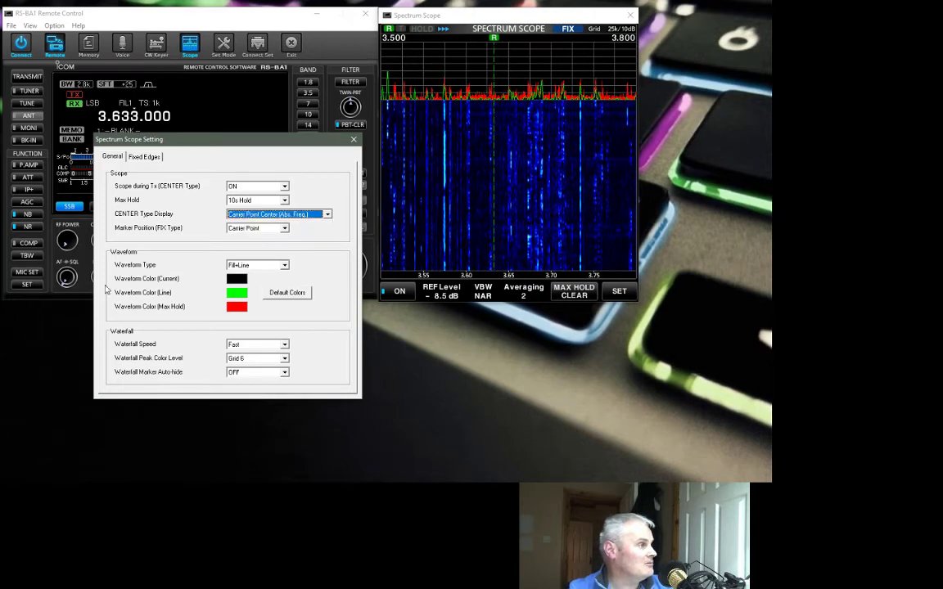
click(285, 265)
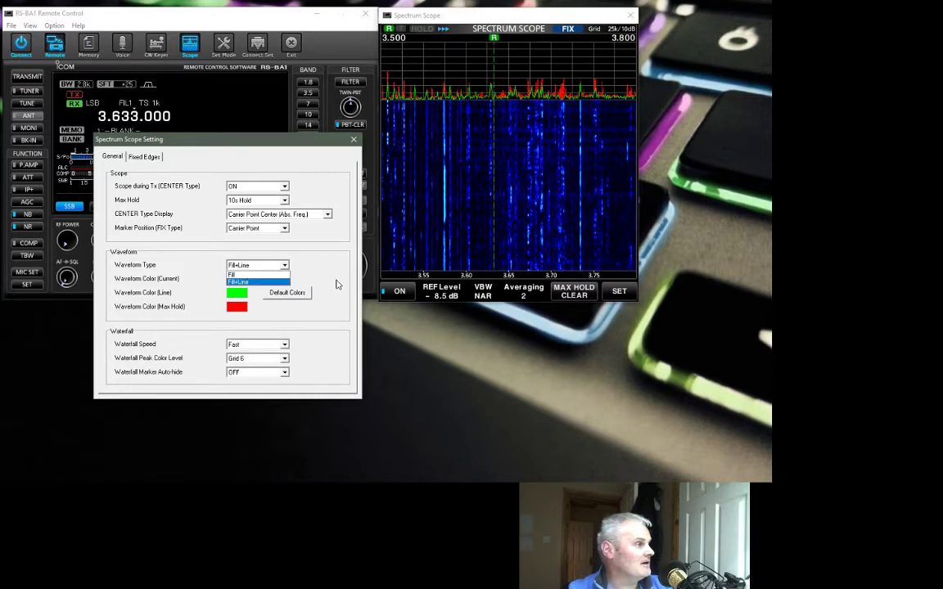
click(243, 275)
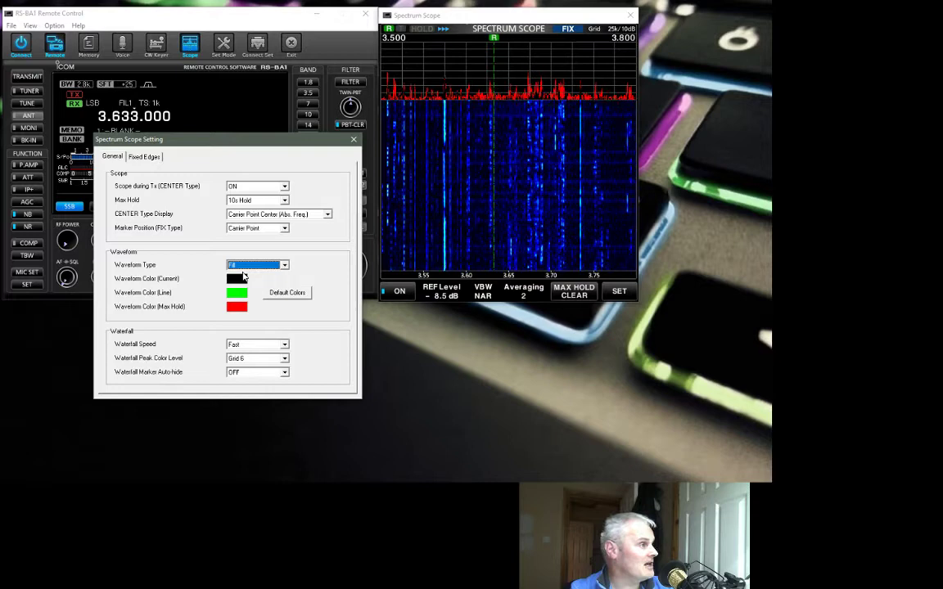
click(270, 266)
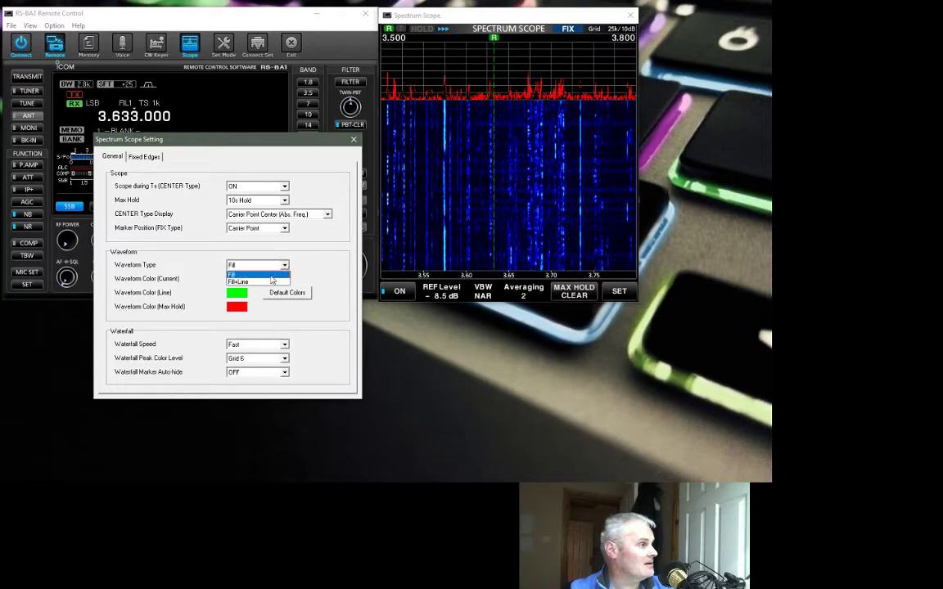
click(272, 282)
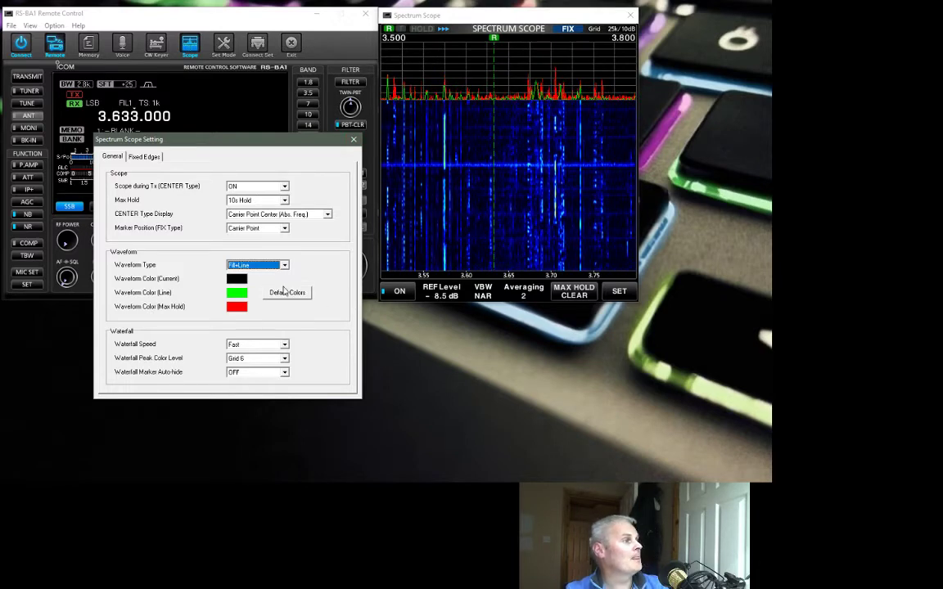
Set the waterfall speed to Slow and return it to Fast.
click(285, 346)
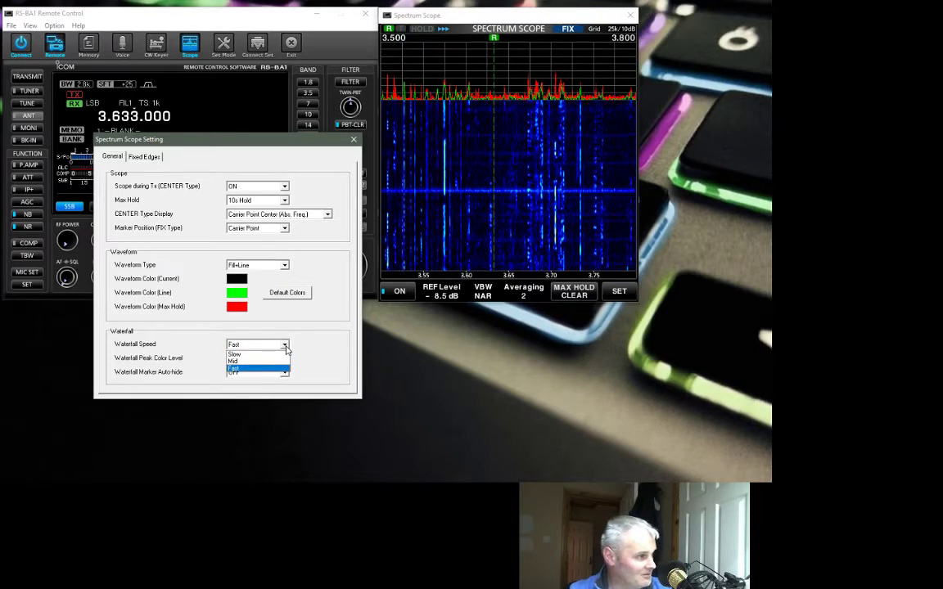
click(270, 353)
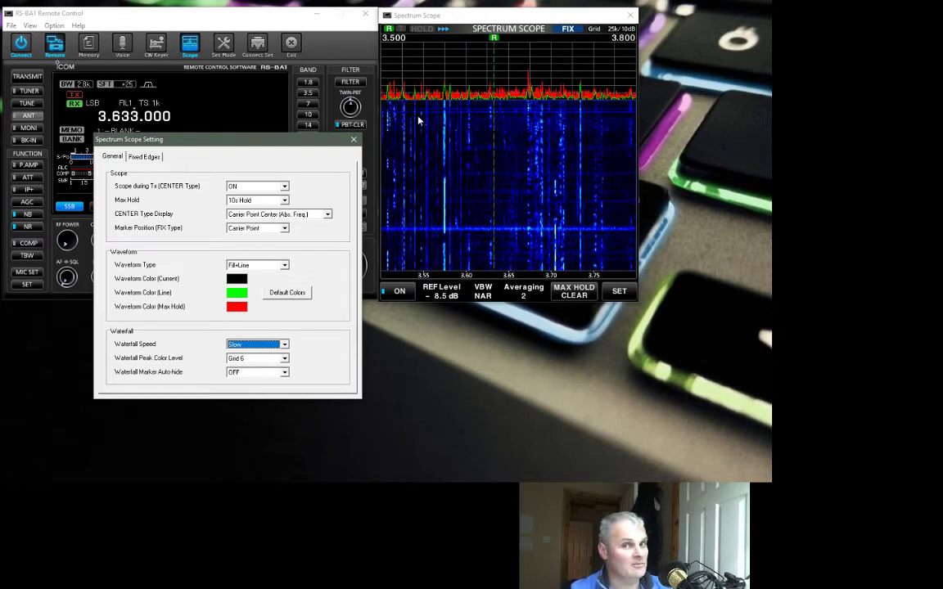
click(284, 345)
click(246, 368)
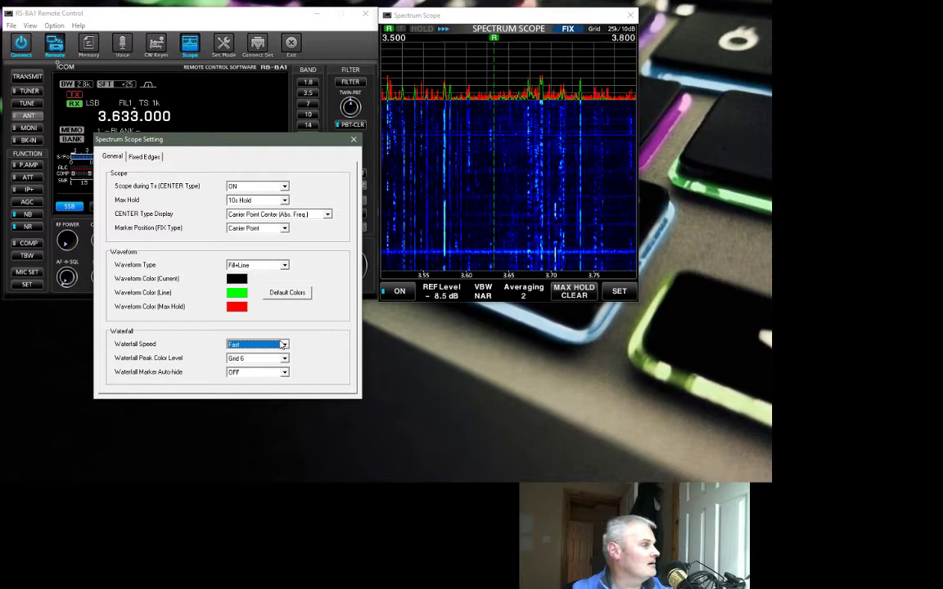
Try waterfall peak color levels Grid 1 and Grid 8, and settle on Grid 4.
click(285, 358)
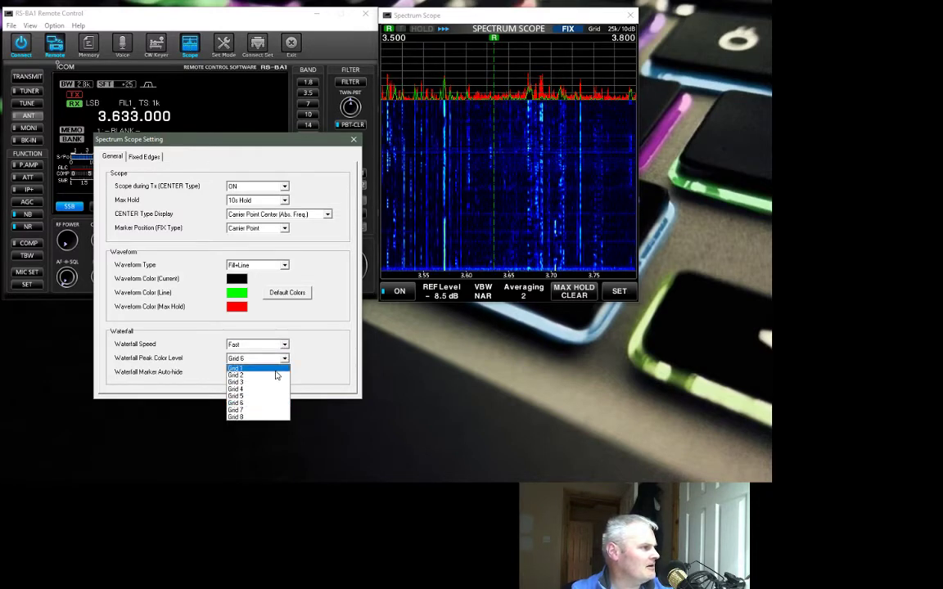
click(277, 368)
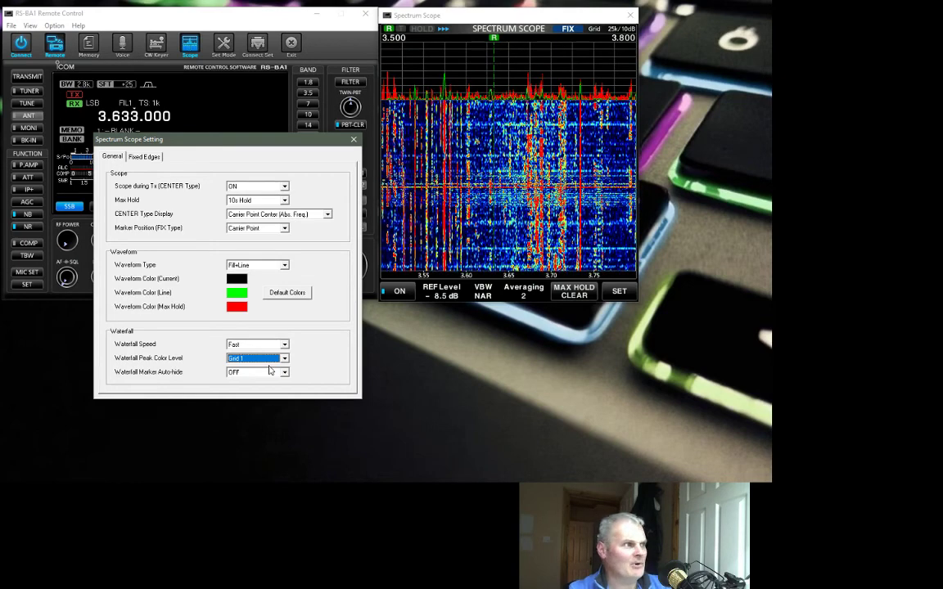
click(284, 358)
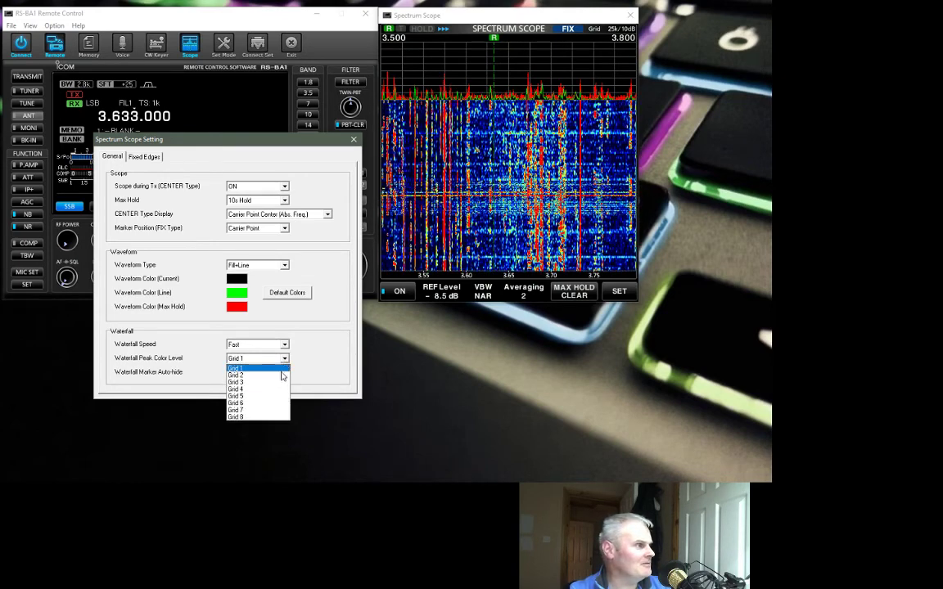
click(263, 416)
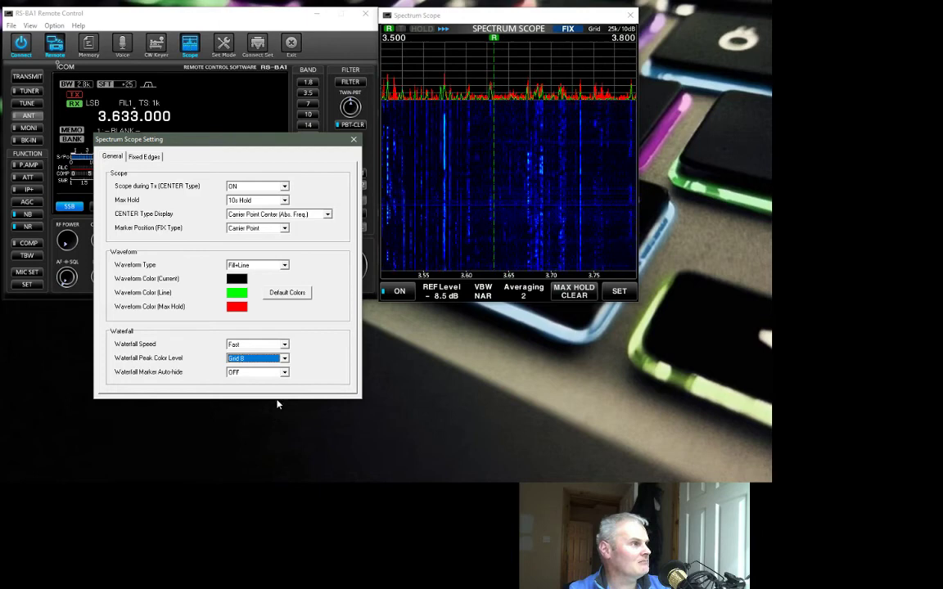
click(261, 358)
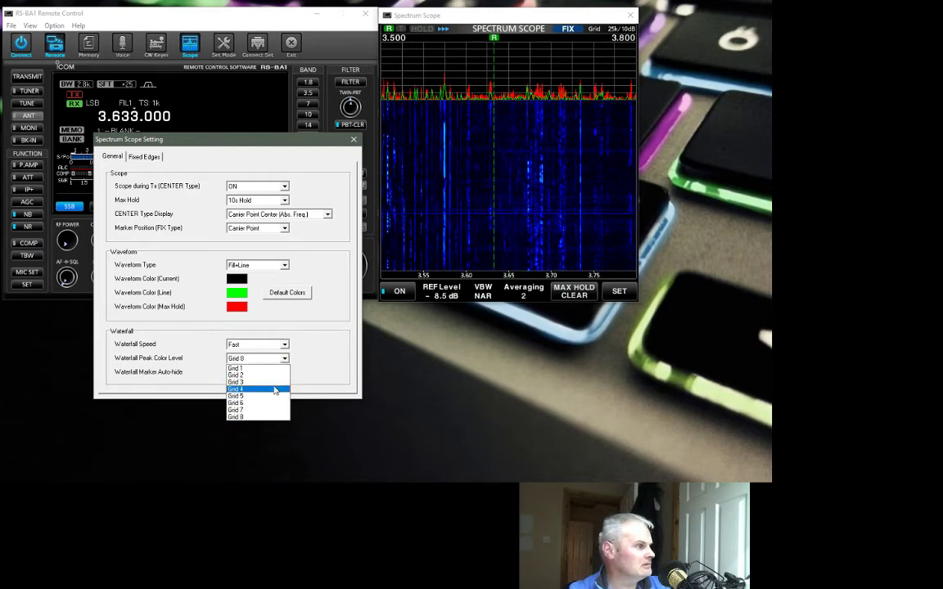
click(275, 390)
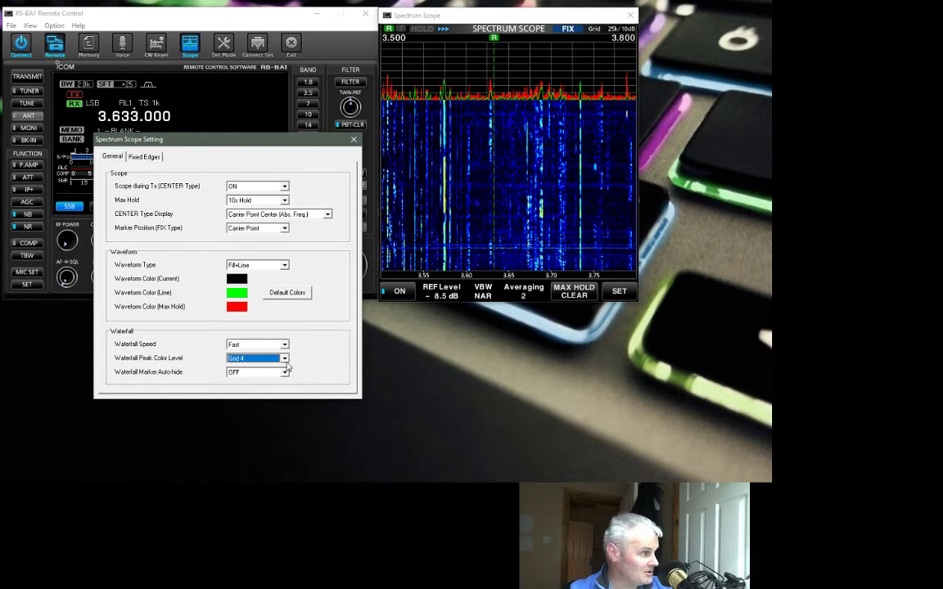
Switch the waterfall peak color level to Grid 1 and restore Grid 4.
click(285, 361)
click(275, 372)
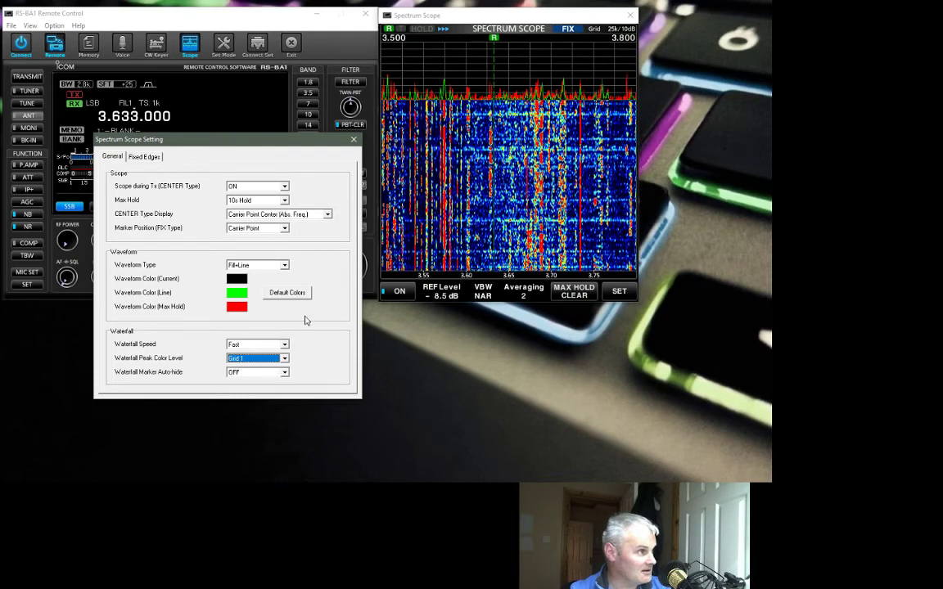
click(285, 358)
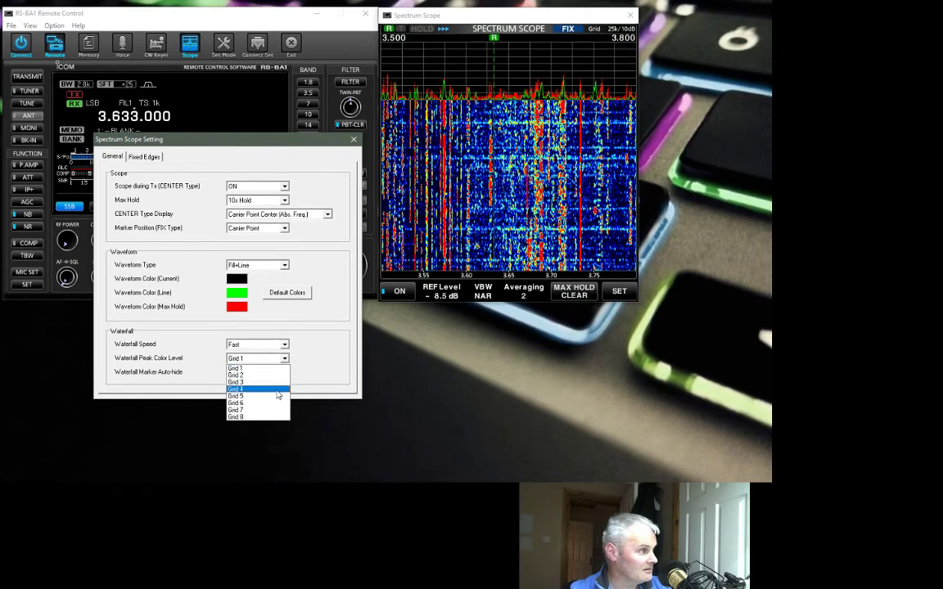
click(274, 392)
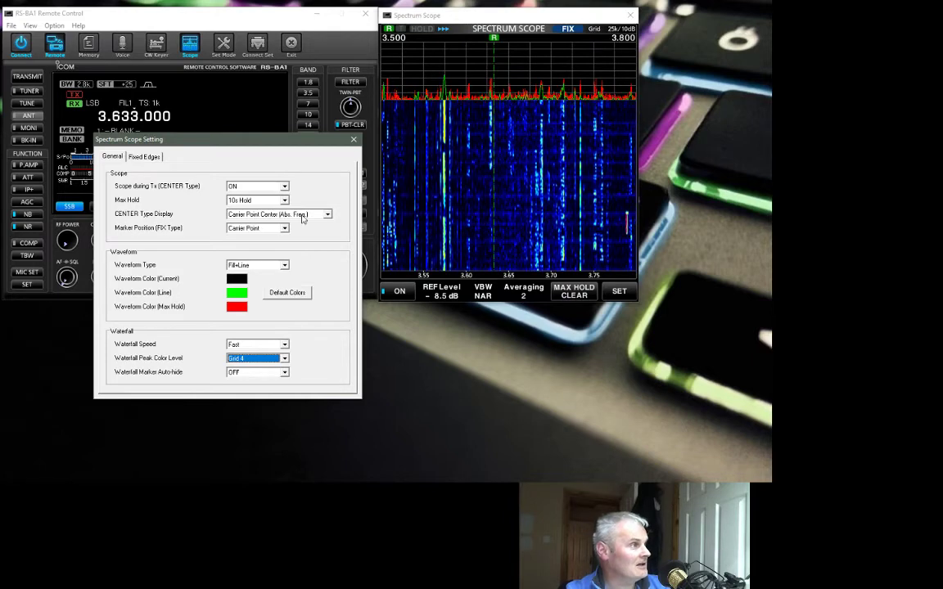
Set Waterfall Marker Auto-hide to ON and move the settings dialog clear of the tuning dial.
click(283, 372)
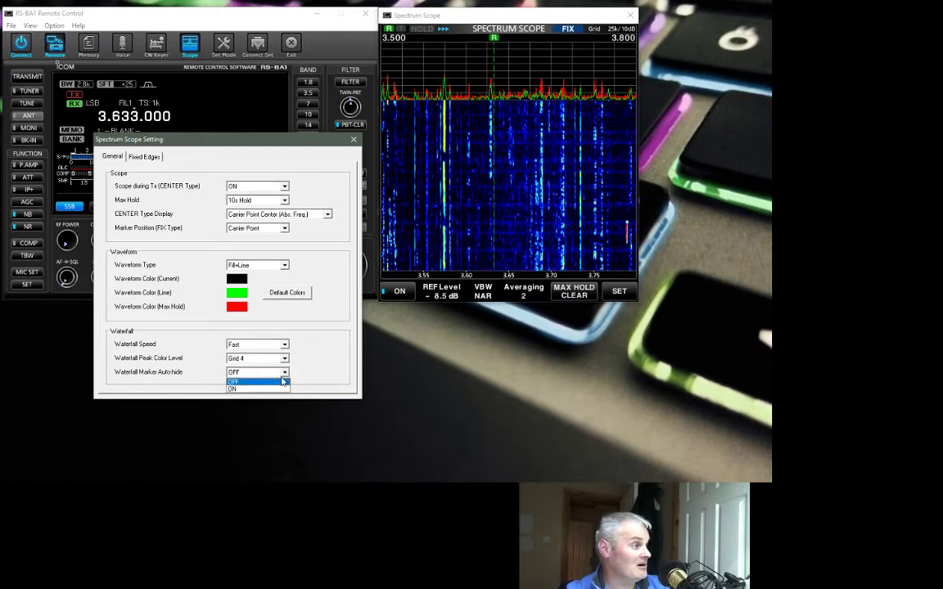
click(279, 389)
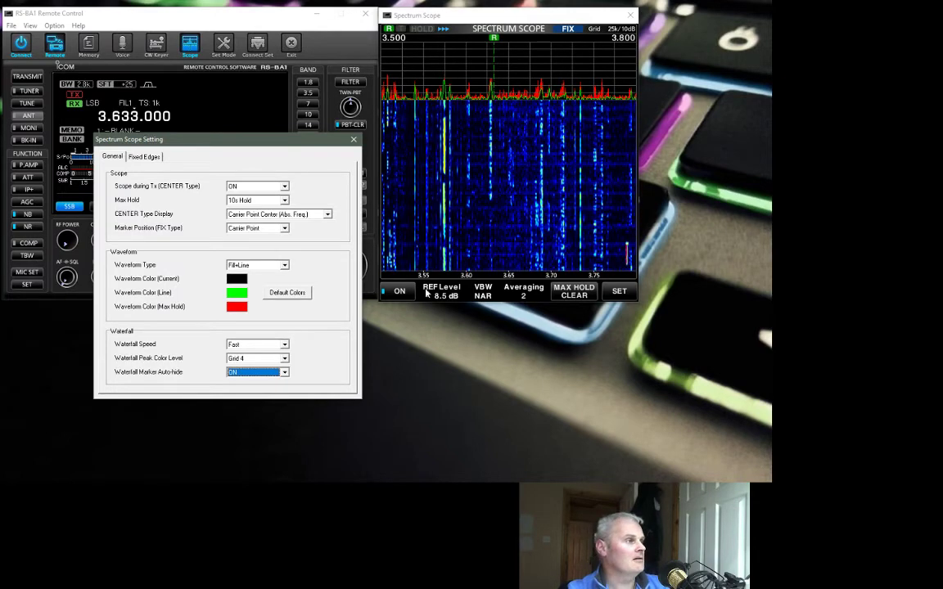
drag(280, 141, 211, 146)
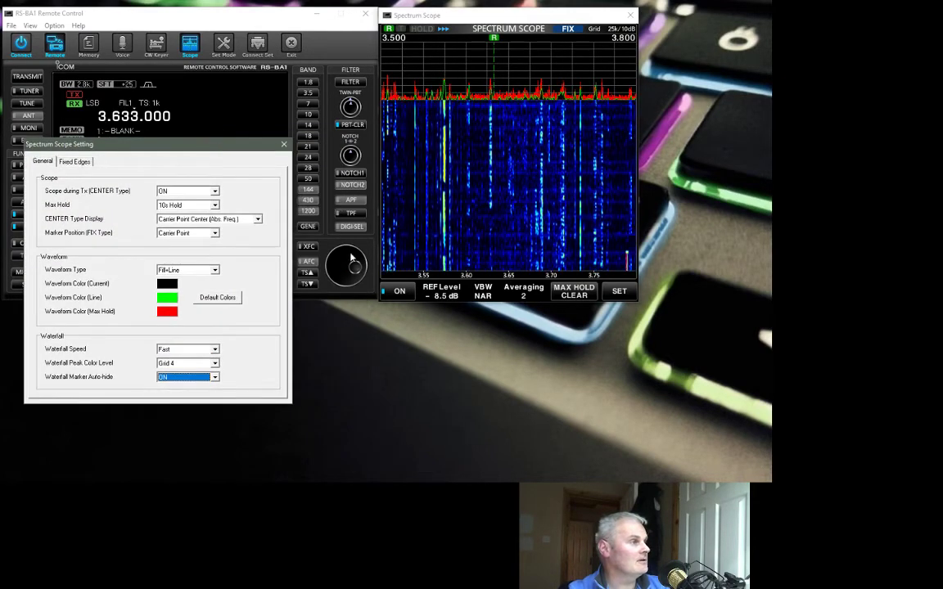
Tune the receiver up to 3.662.000 and set Waterfall Marker Auto-hide back to OFF.
scroll(350, 258, up, 3)
scroll(350, 257, up, 17)
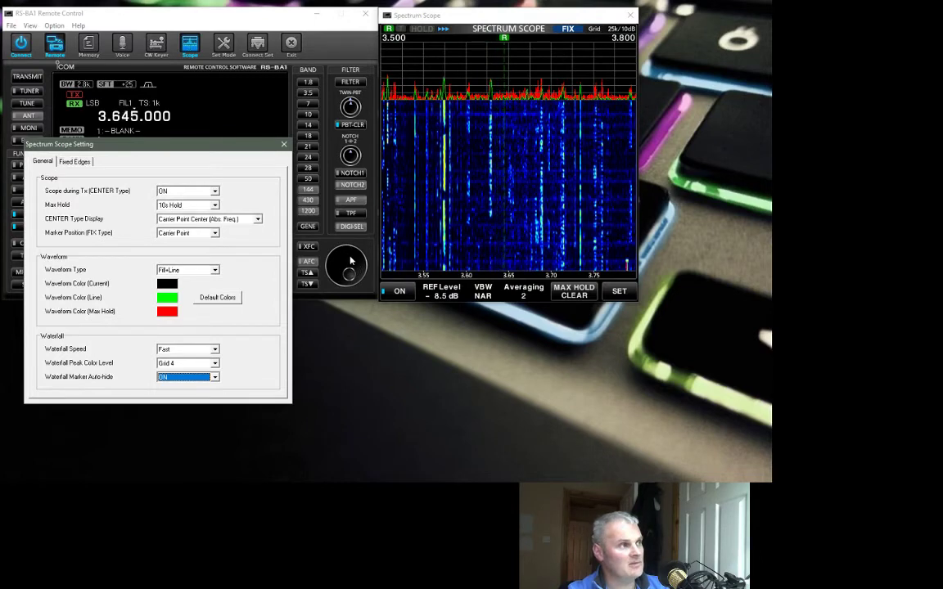
scroll(350, 259, up, 9)
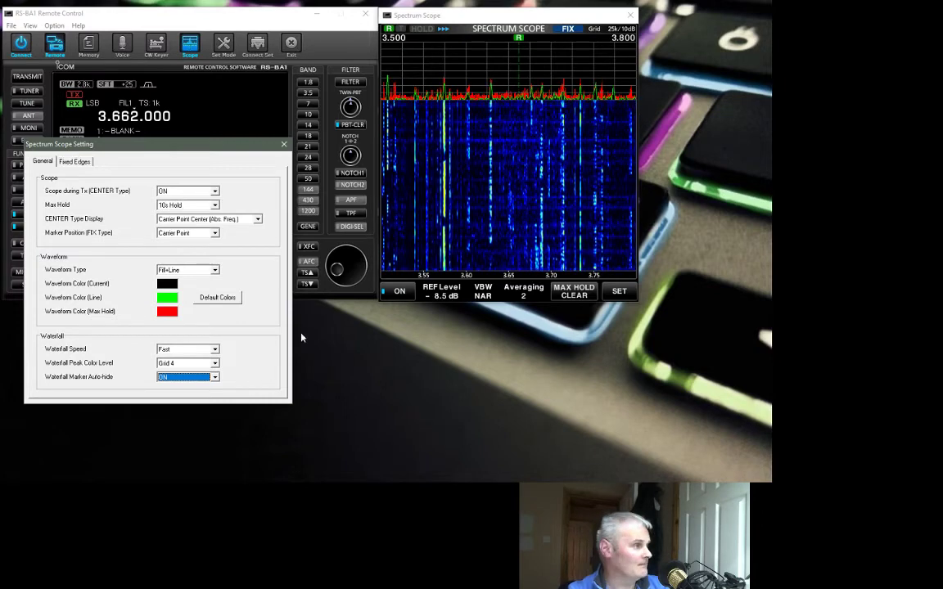
click(215, 377)
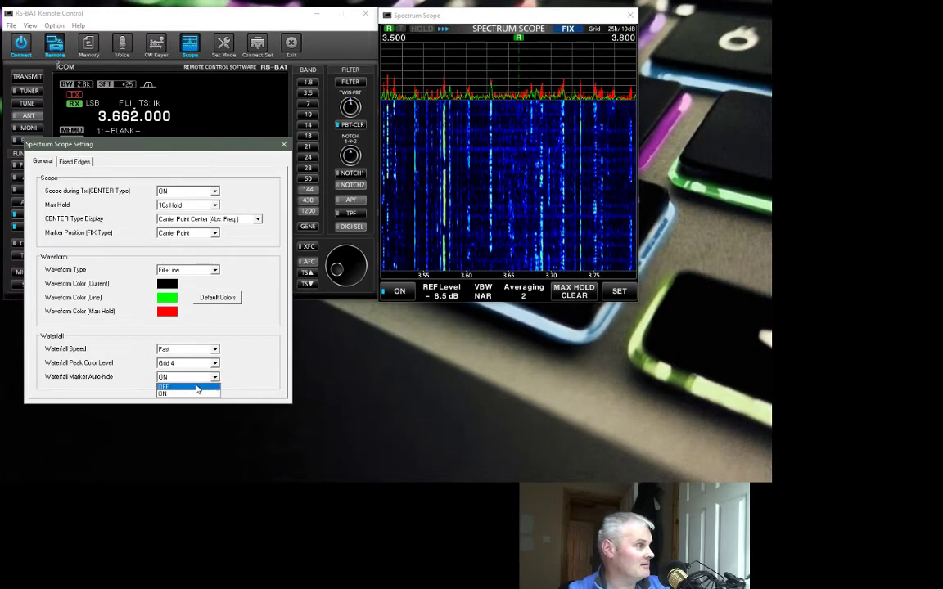
click(196, 392)
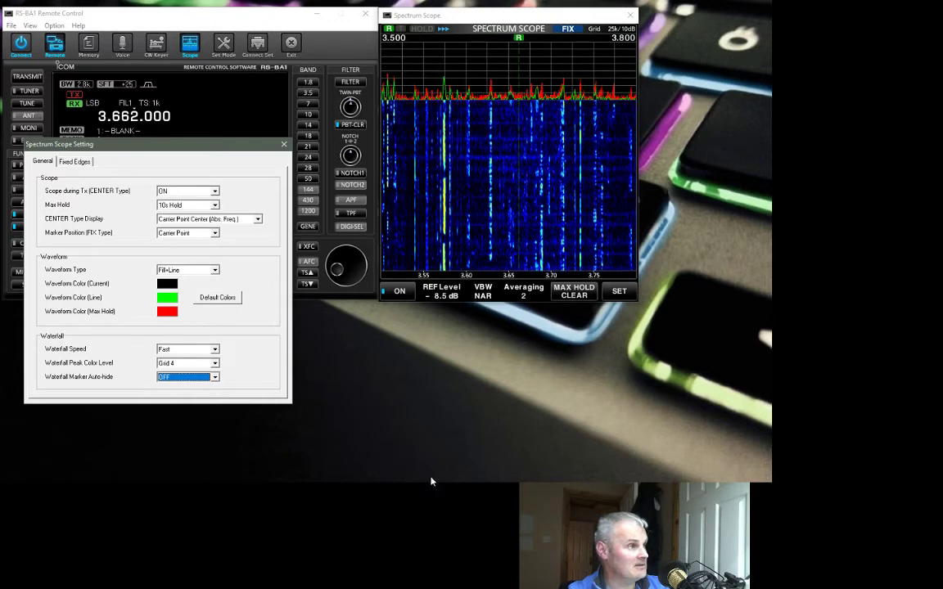
Review the scope's fixed edge frequencies, including the 6.00 - 8.00 band rows and the highest bands, and close the settings.
click(75, 163)
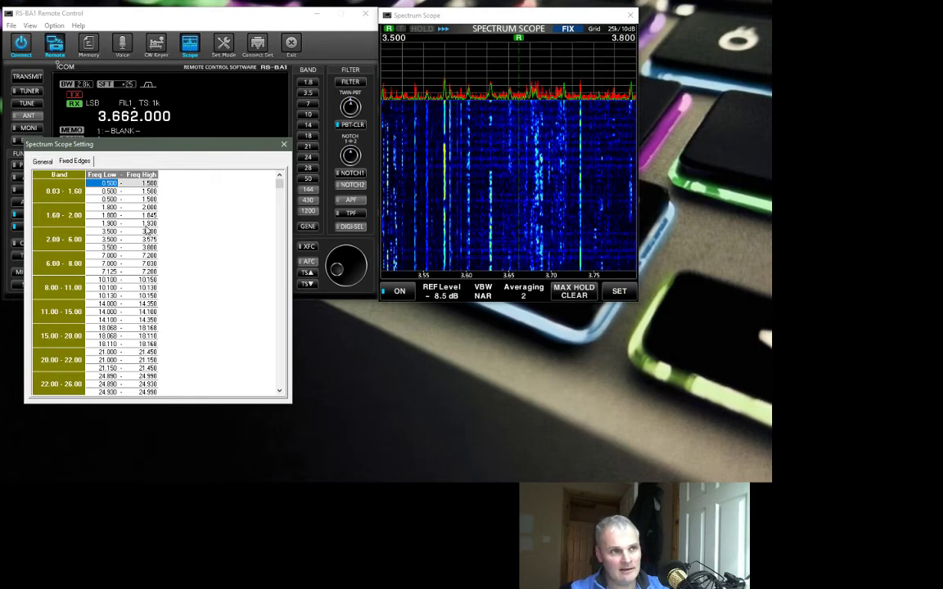
click(100, 255)
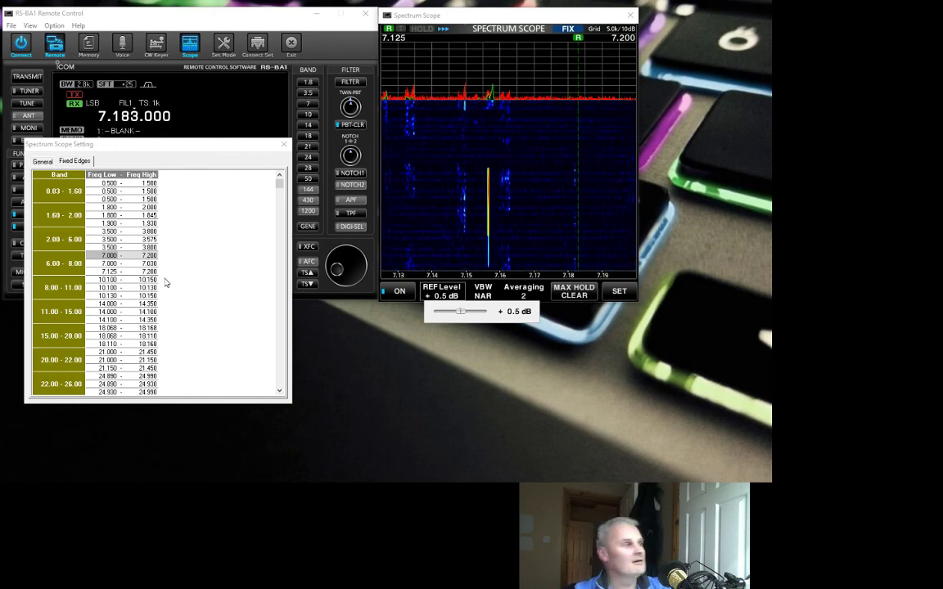
click(129, 264)
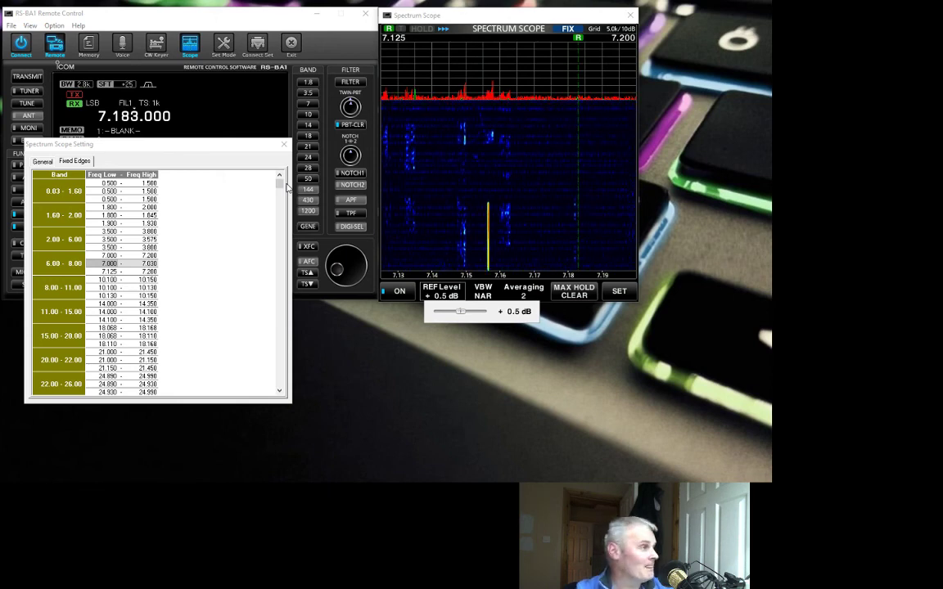
drag(284, 186, 291, 393)
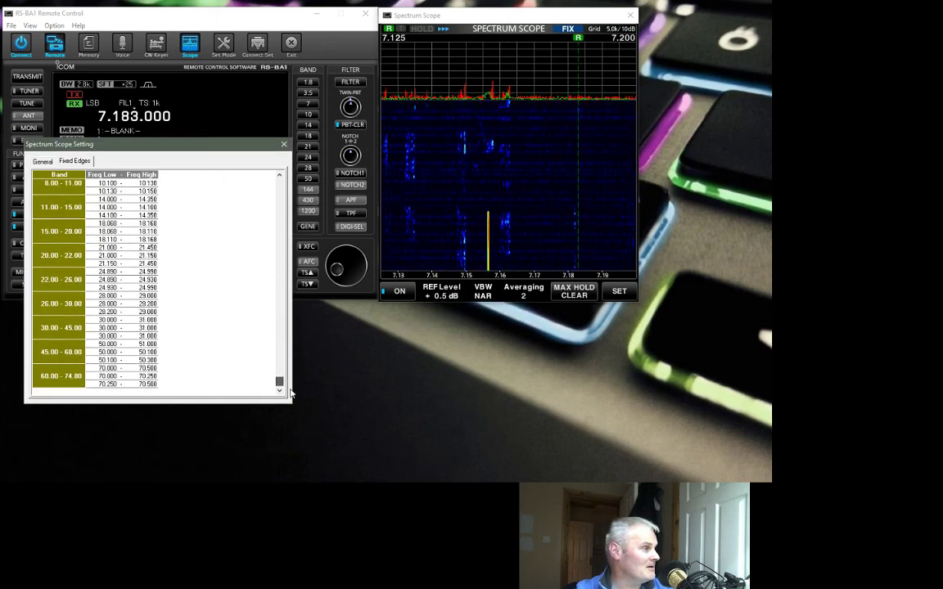
click(285, 147)
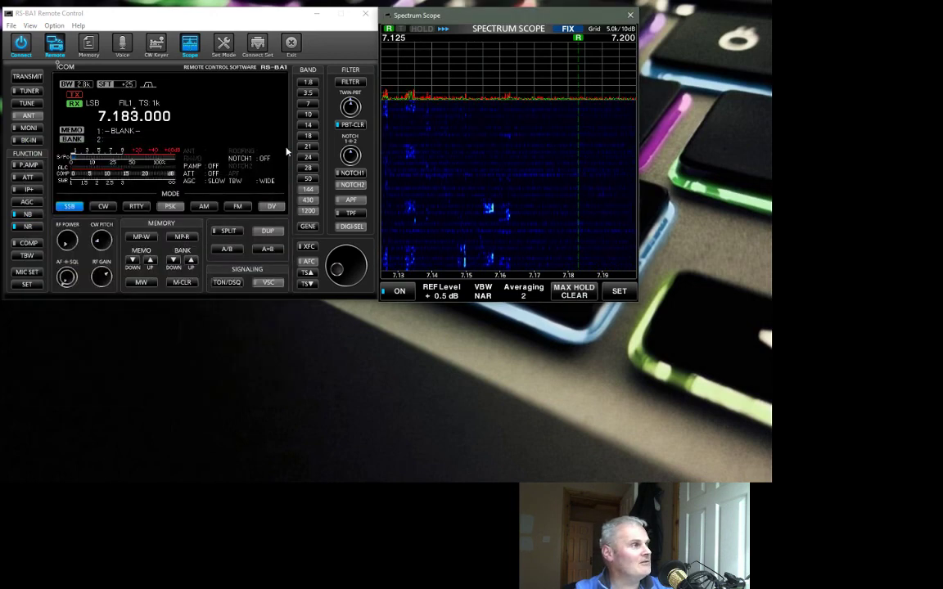